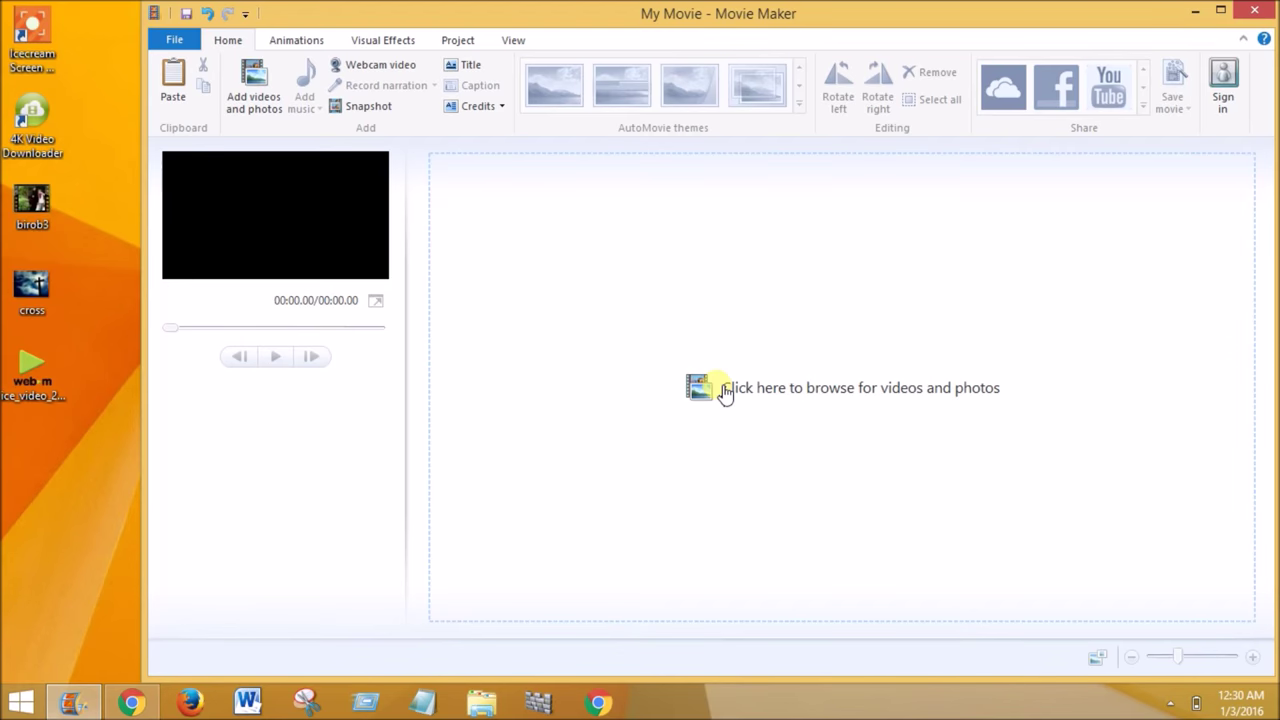
Step: Scroll through the YouTube video page, then return to the empty Movie Maker project
left_click(130, 702)
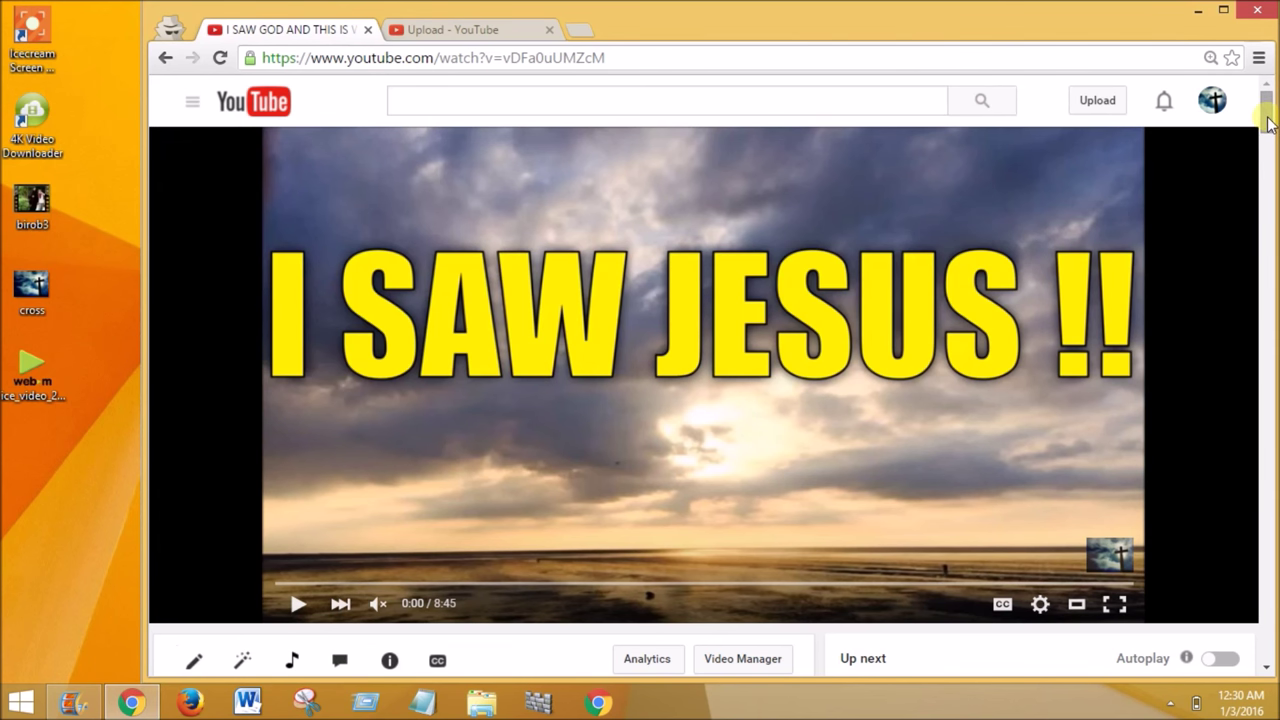
left_click_drag(1268, 118, 1270, 272)
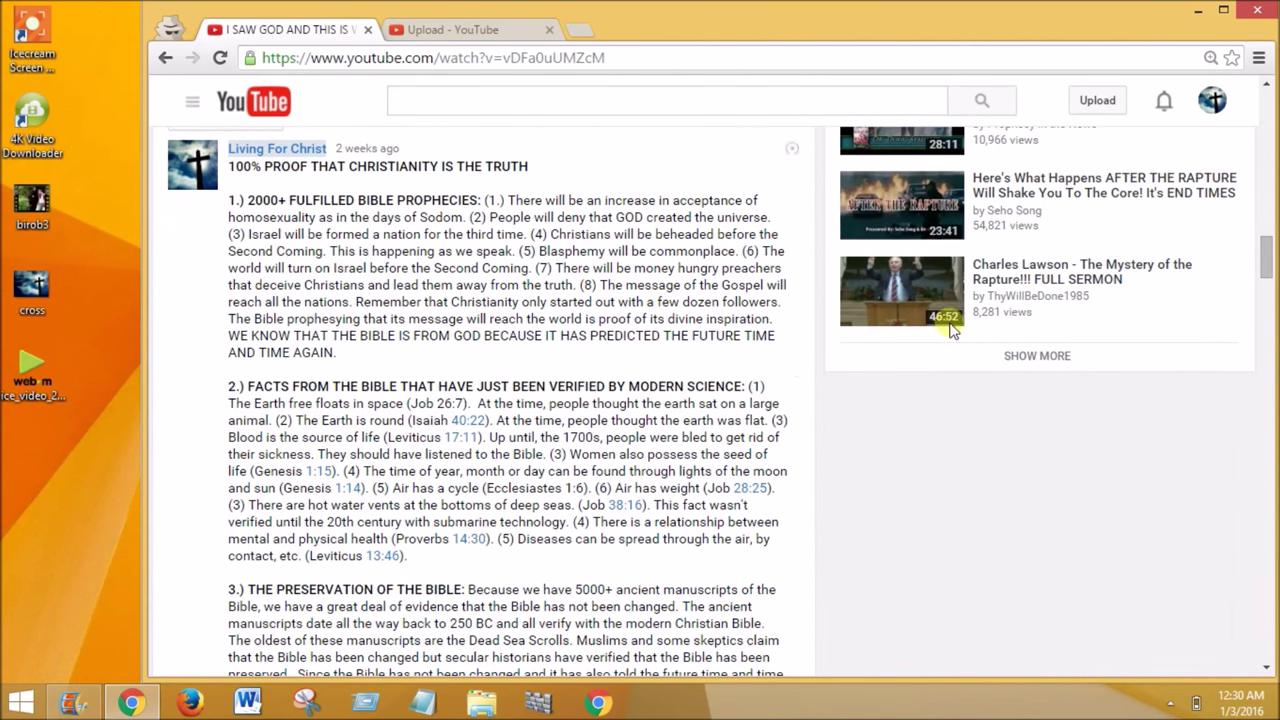
mouse_move(1266, 255)
left_mouse_down()
mouse_move(1259, 306)
mouse_move(1267, 252)
left_mouse_up()
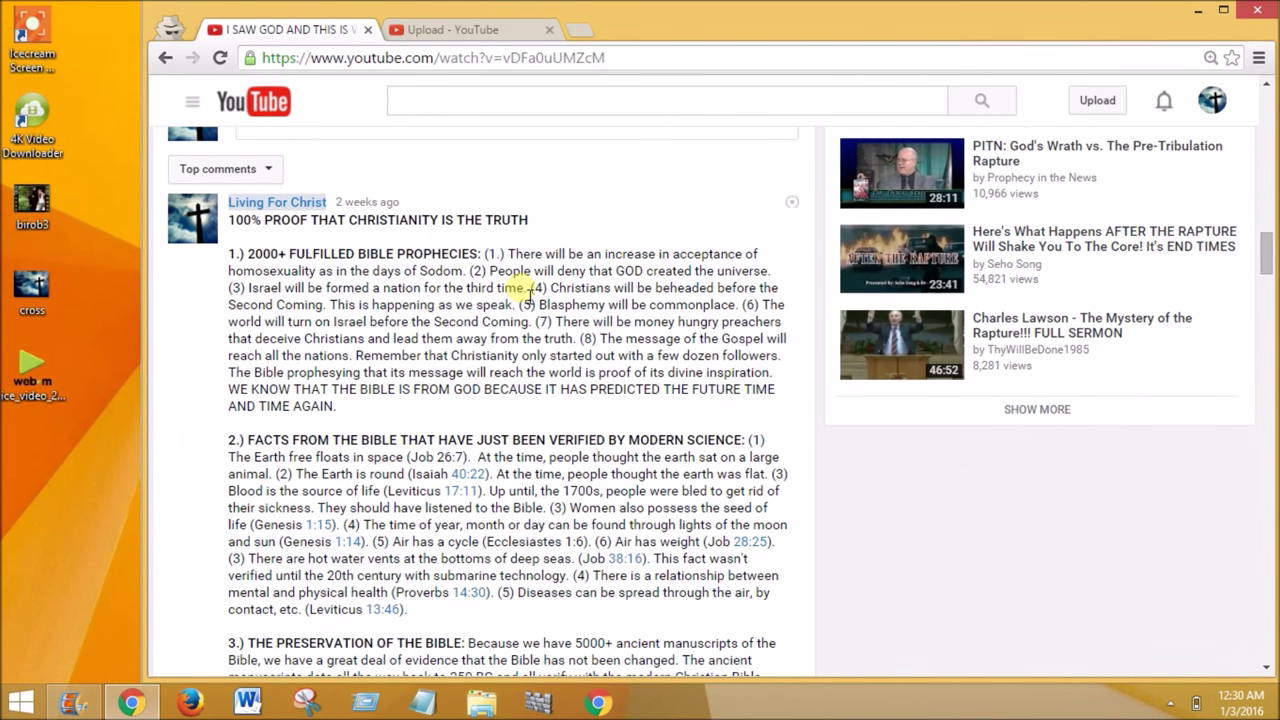
left_click_drag(1266, 266, 1268, 187)
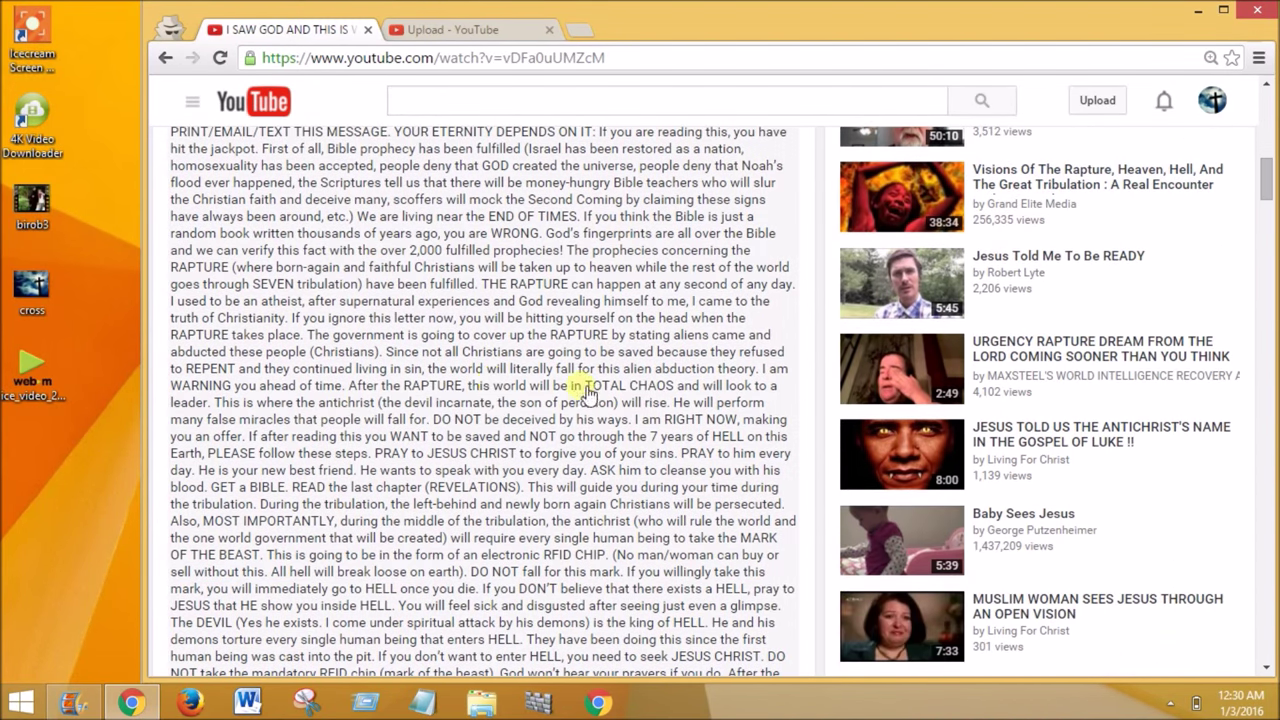
left_click_drag(1265, 180, 1262, 106)
left_click(1197, 10)
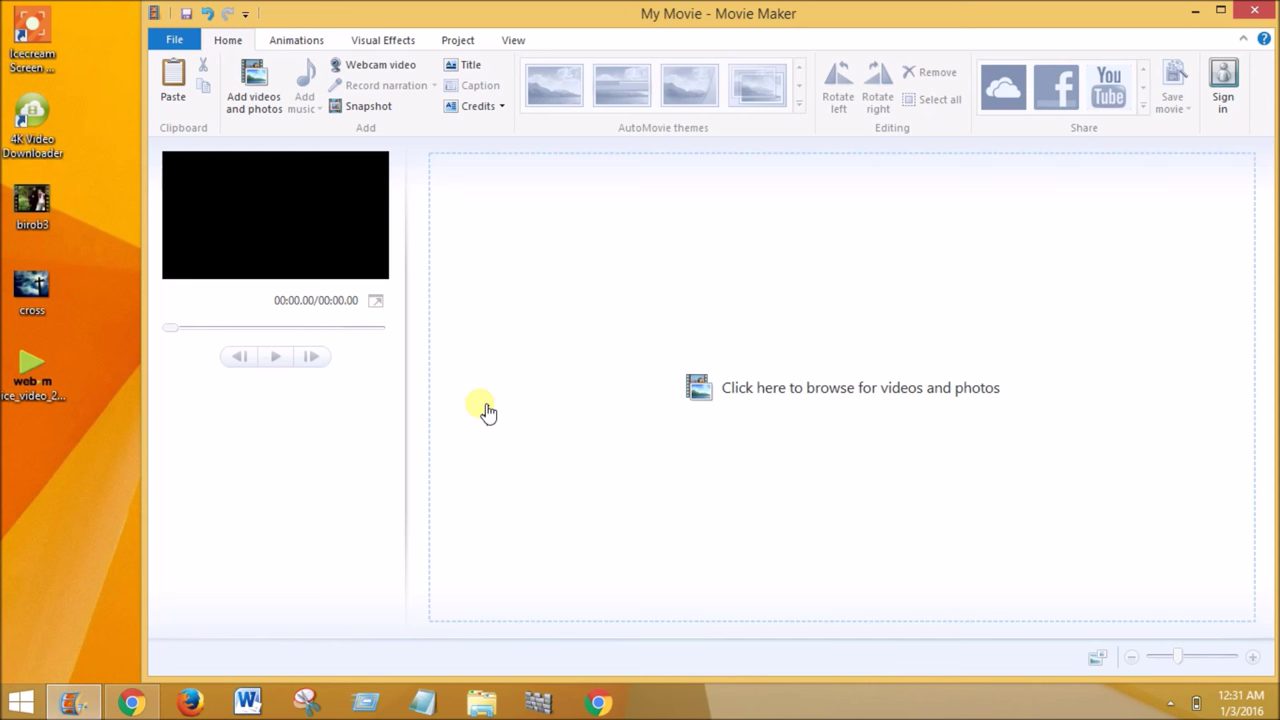
double_click(30, 70)
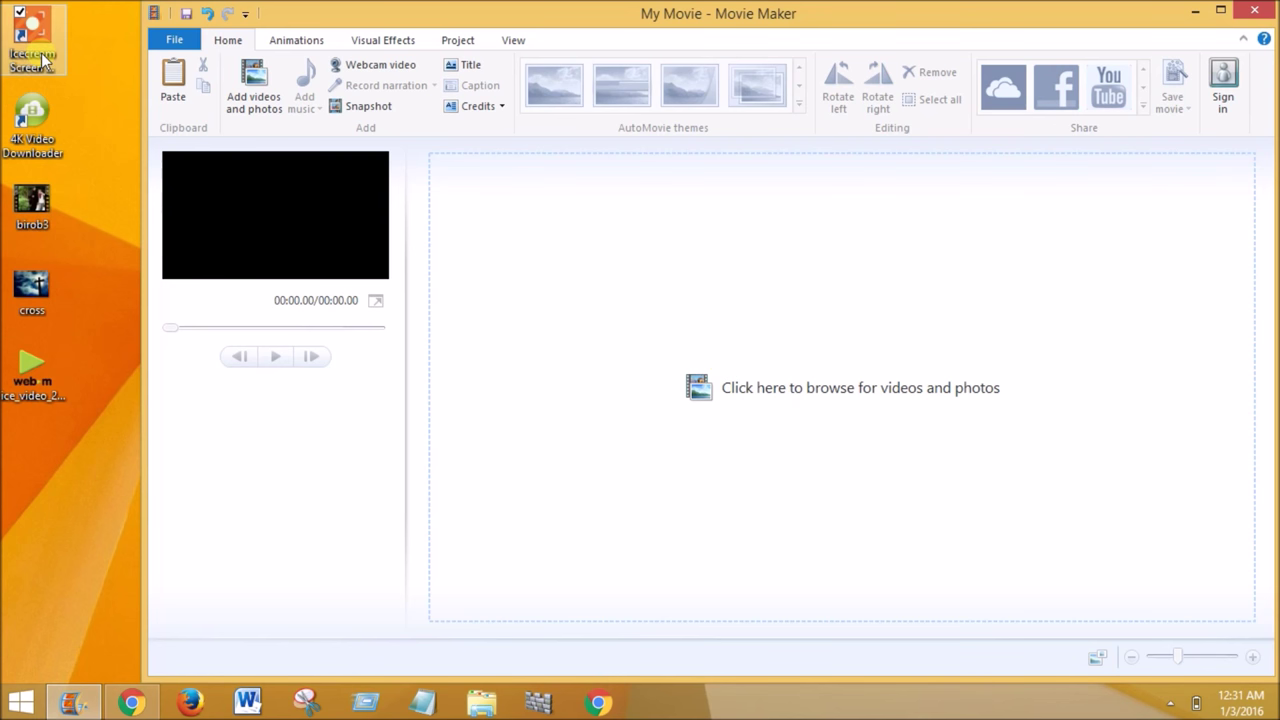
left_click(40, 132)
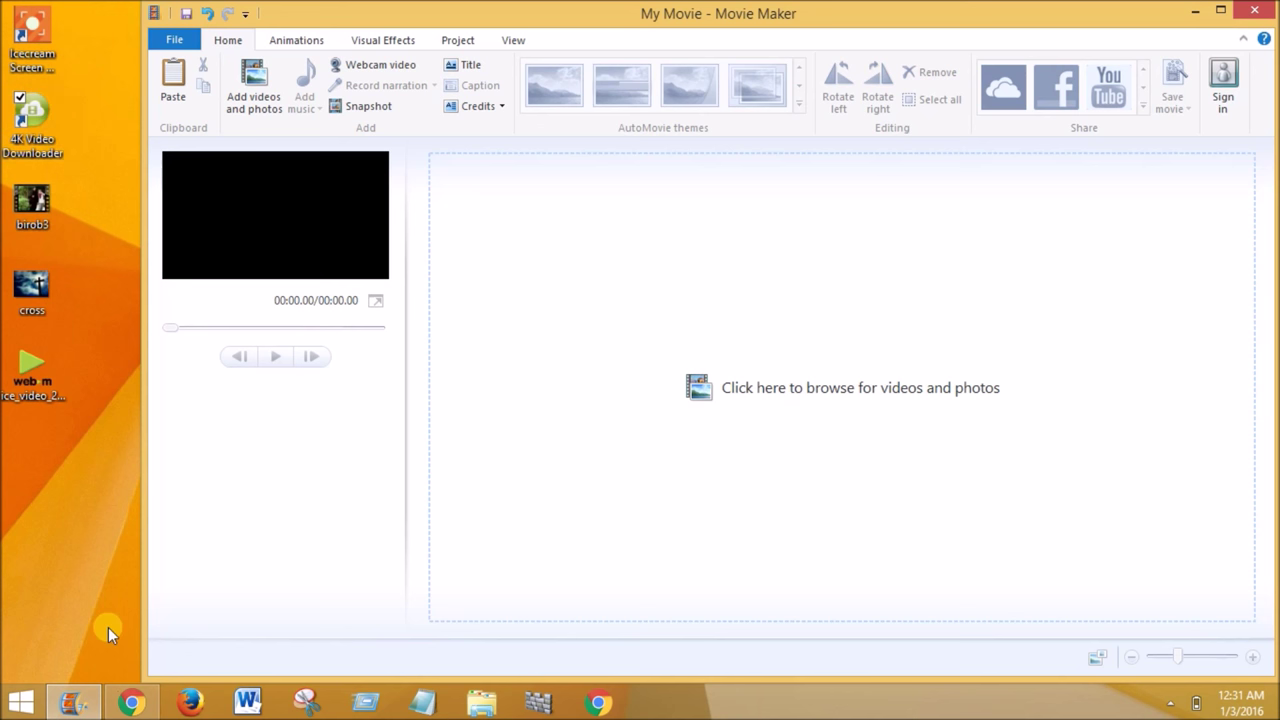
left_click(463, 403)
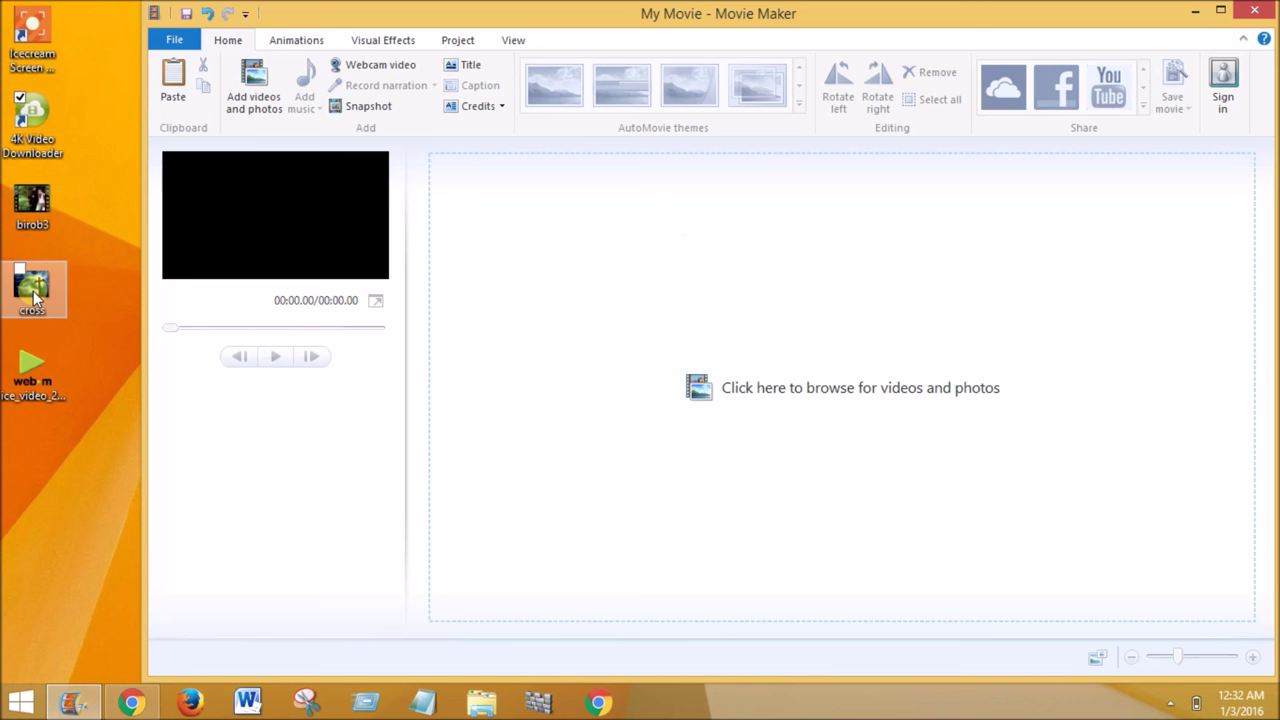
Step: Drag cross.jpg onto the storyboard, paste it up to 18 clips, and start narration
left_click_drag(33, 291, 481, 245)
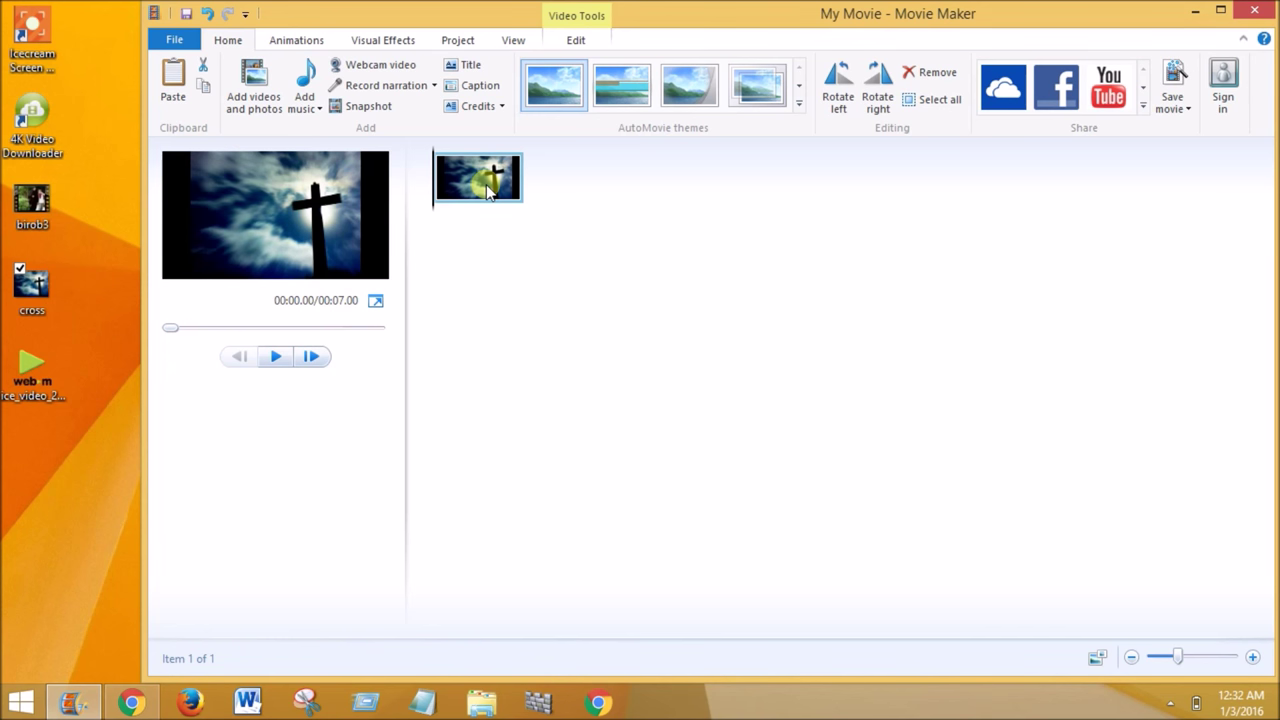
key("ctrl+v")
key("ctrl+v")
key("ctrl+v")
key("ctrl+v")
key("ctrl+v")
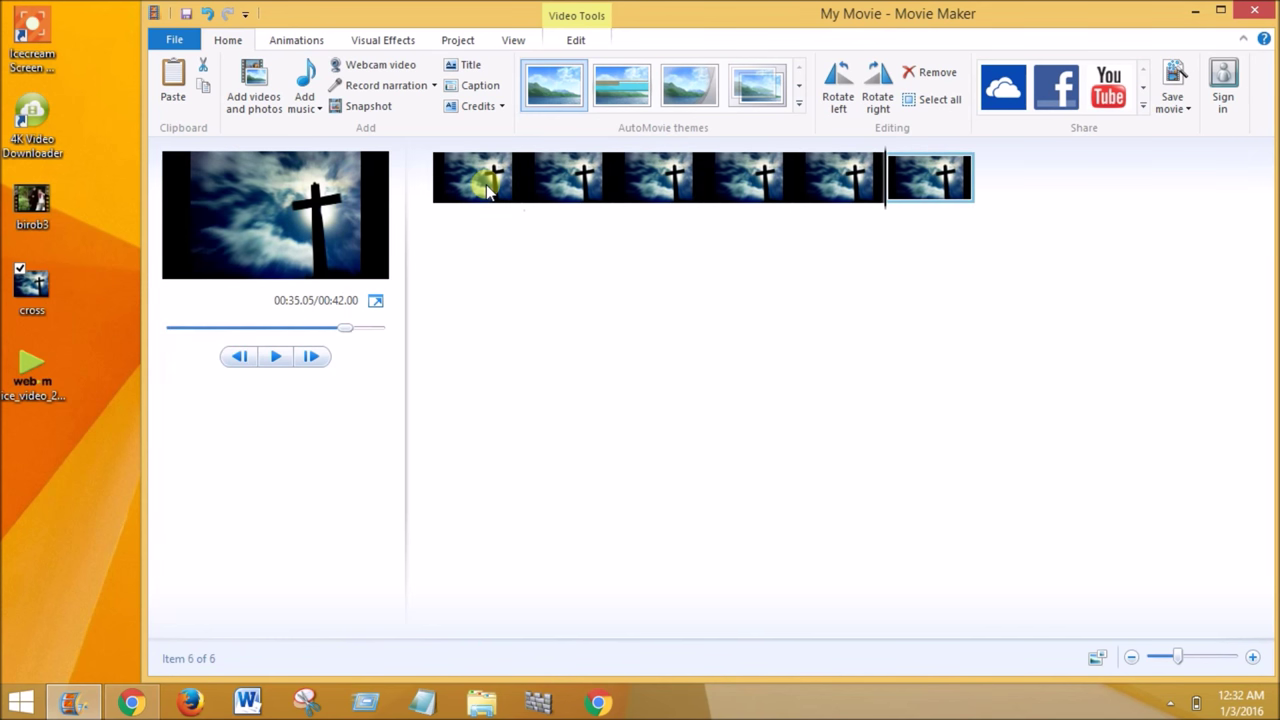
key("ctrl+v")
key("ctrl+v")
key("ctrl+v")
key("ctrl+v")
key("ctrl+v")
key("ctrl+v")
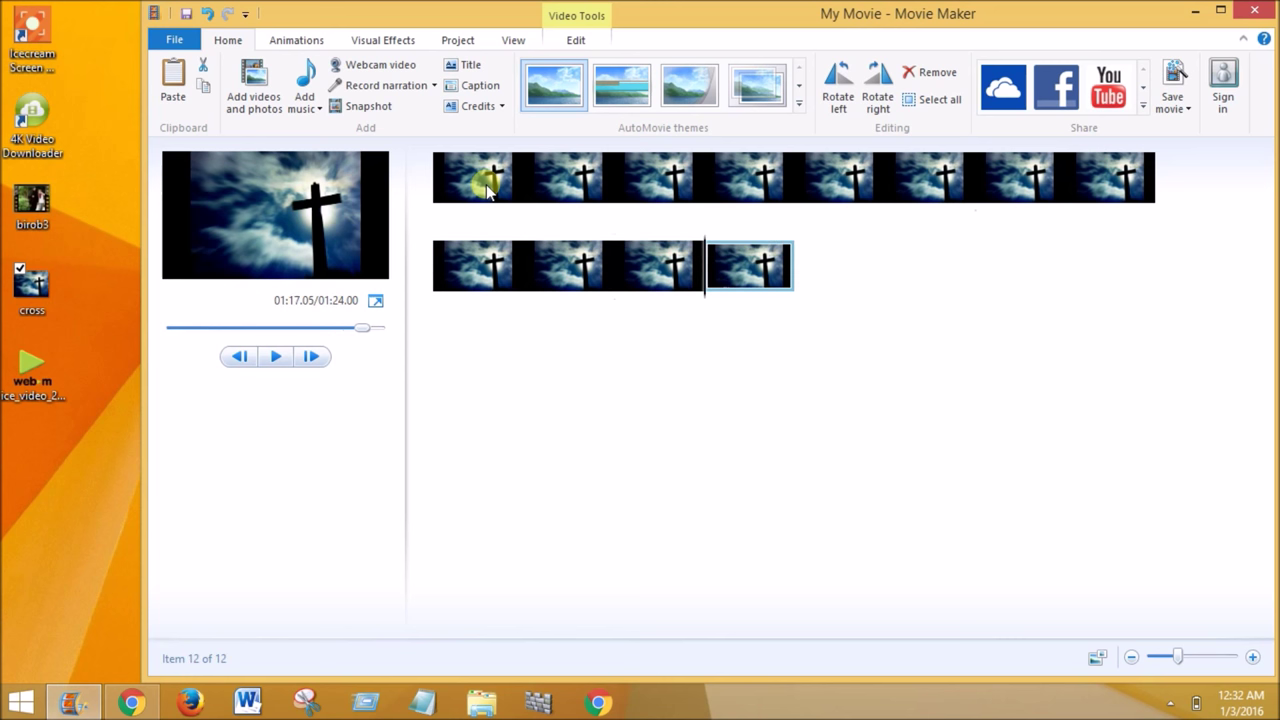
key("ctrl+v")
key("ctrl+v")
key("ctrl+v")
key("ctrl+v")
key("ctrl+v")
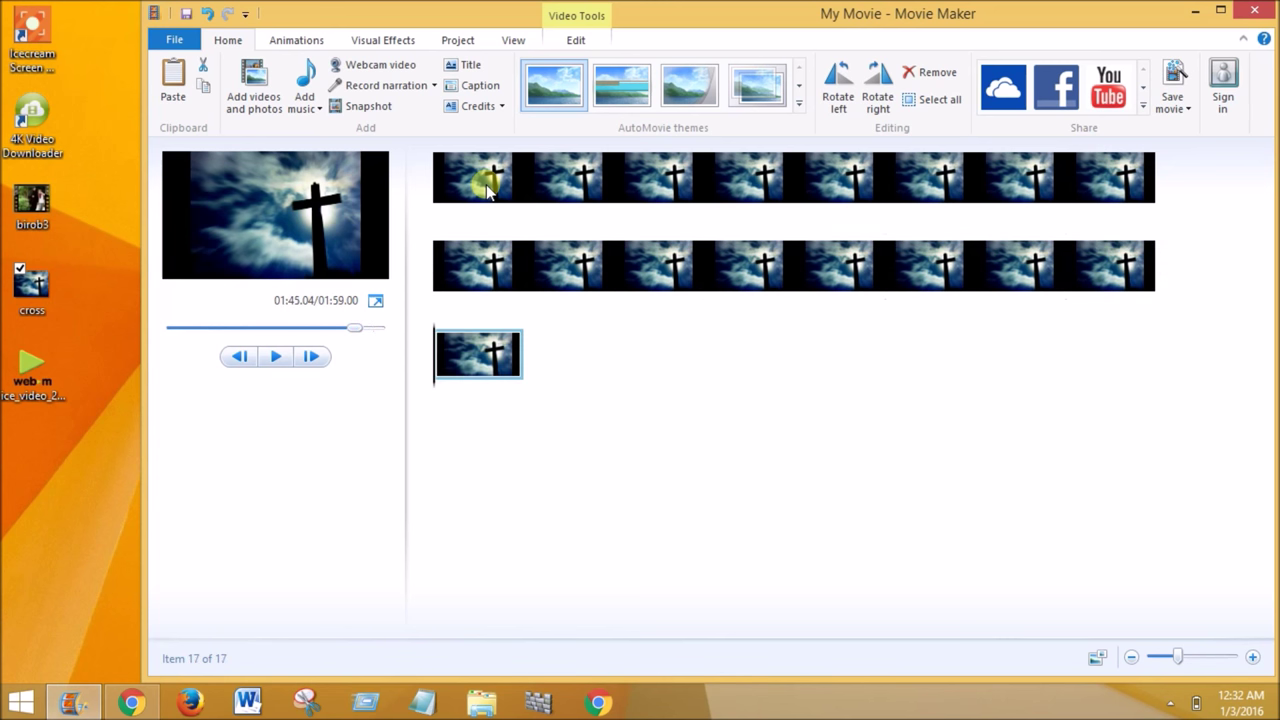
key("ctrl+v")
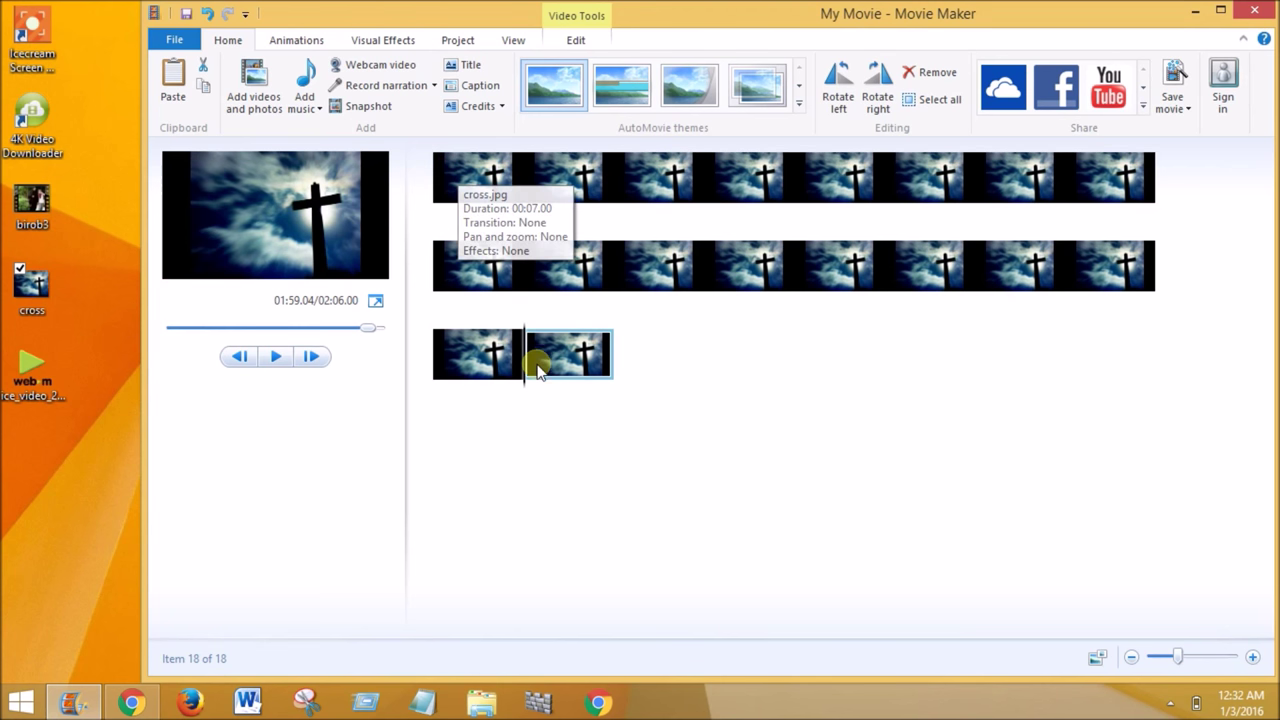
left_click(443, 171)
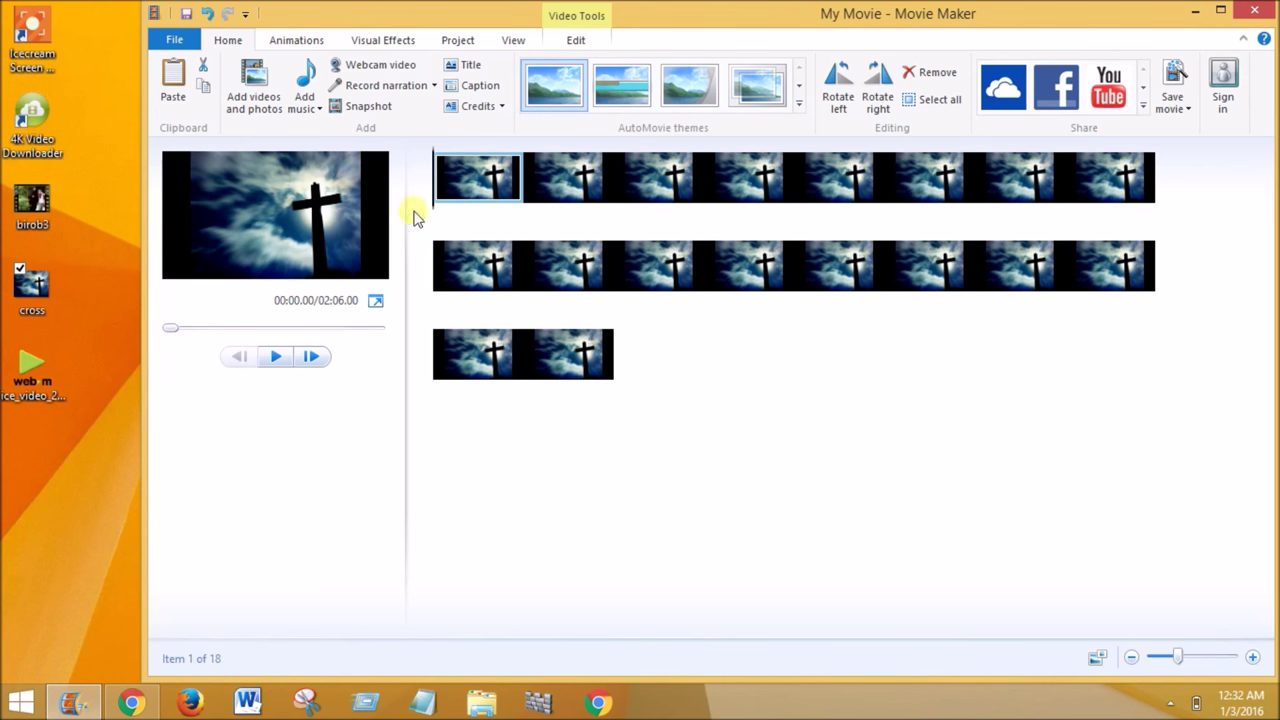
left_click(390, 88)
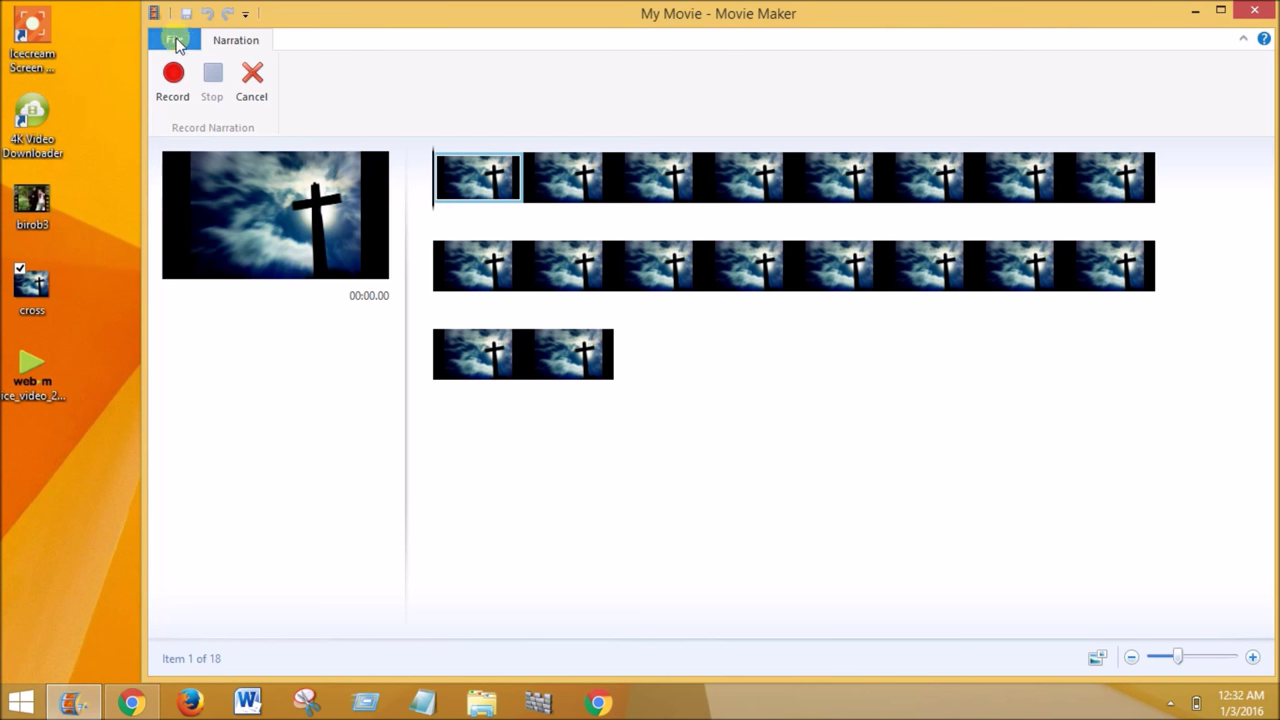
left_click(251, 75)
left_click(187, 43)
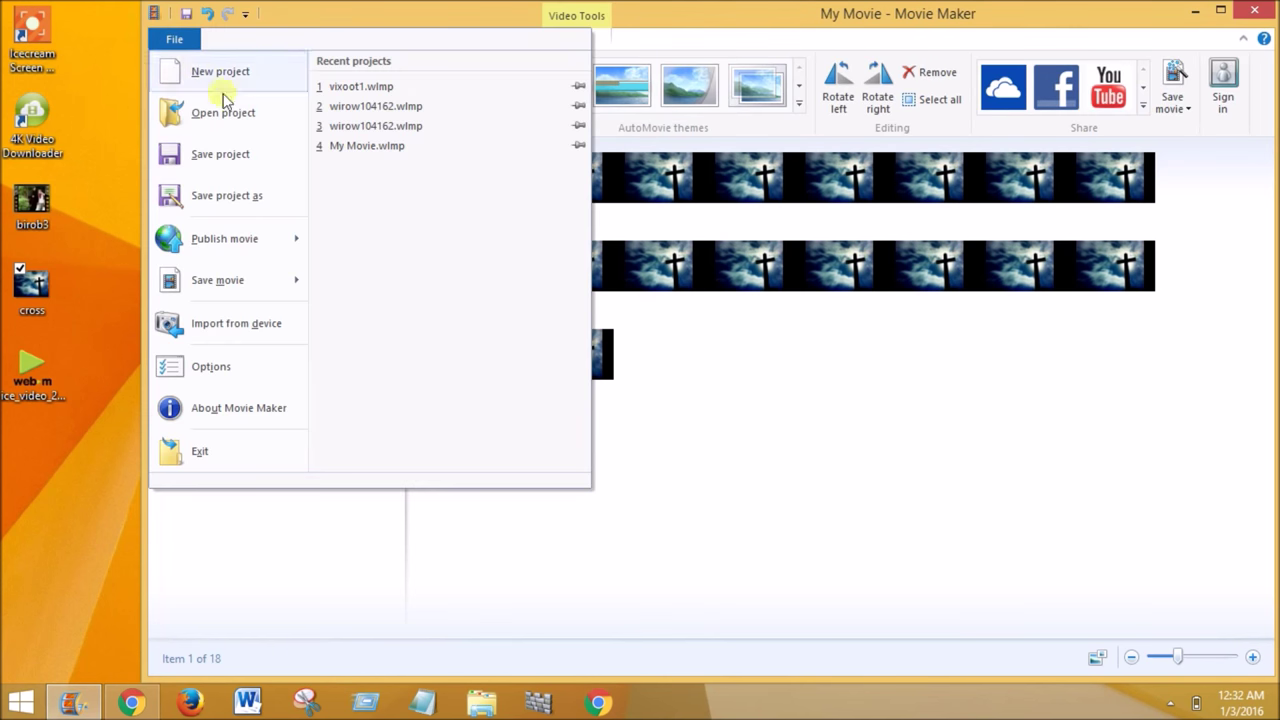
mouse_move(252, 285)
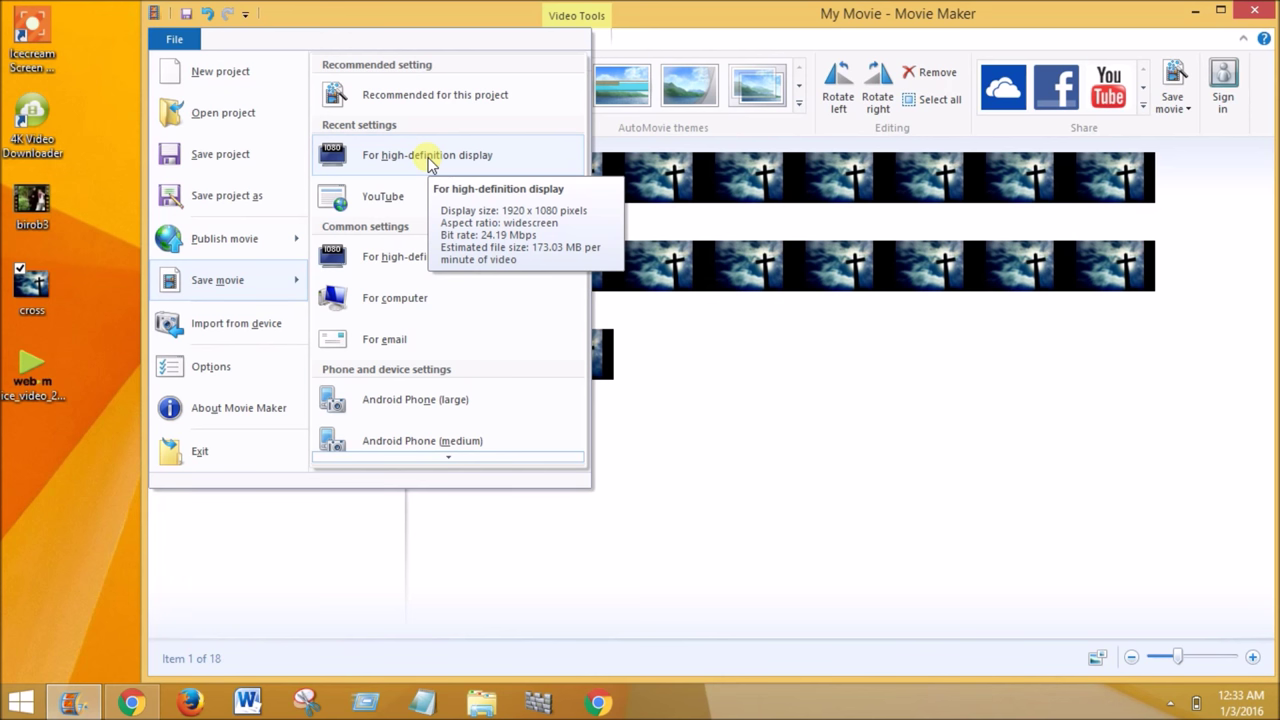
mouse_move(540, 286)
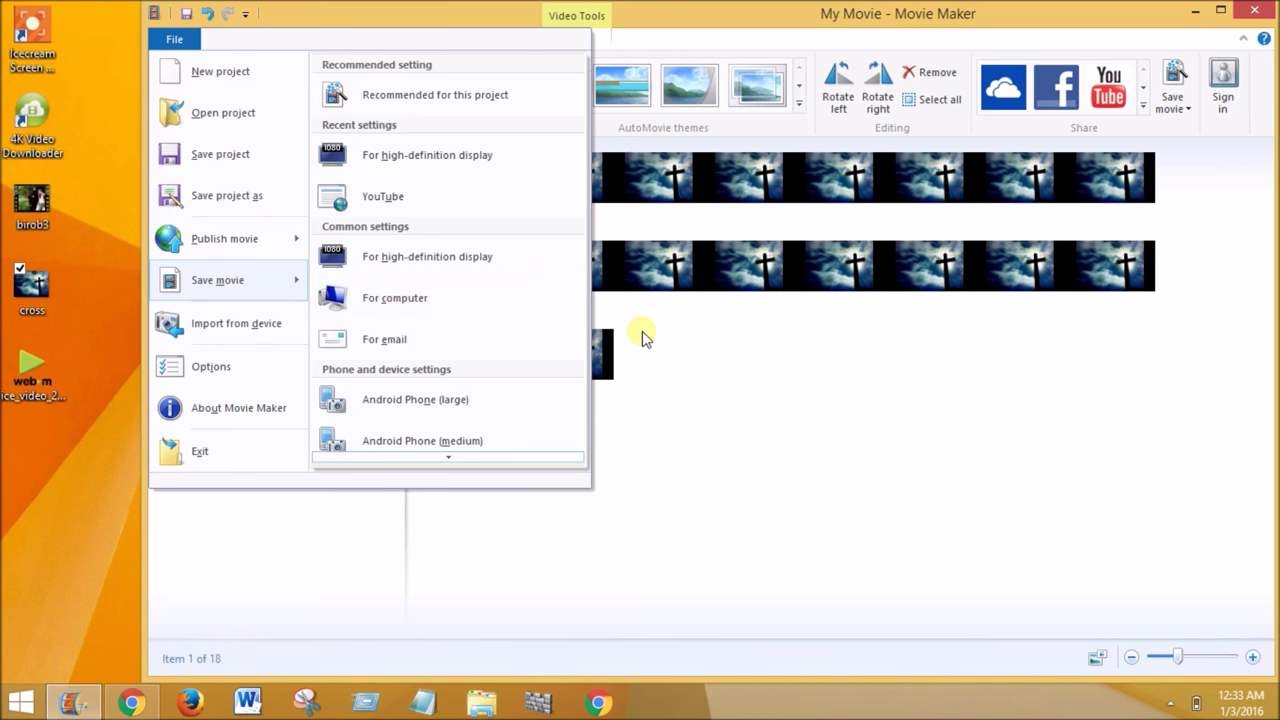
left_click(642, 331)
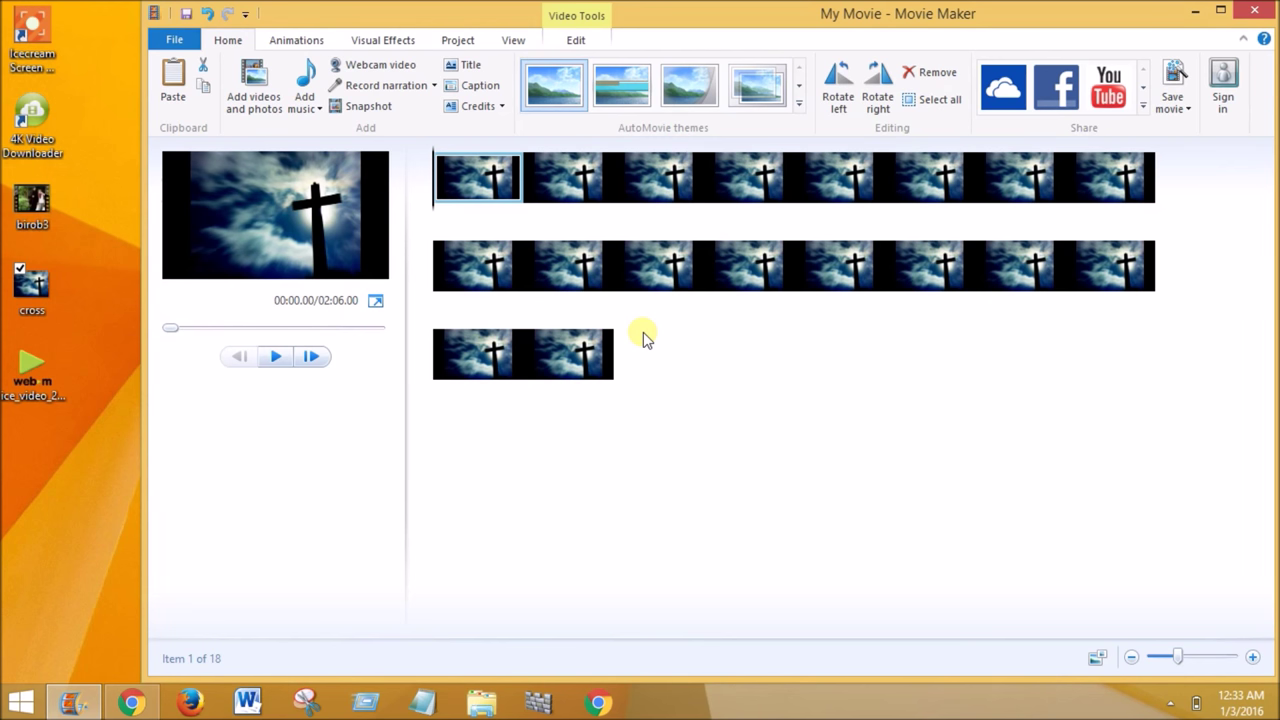
left_click(174, 40)
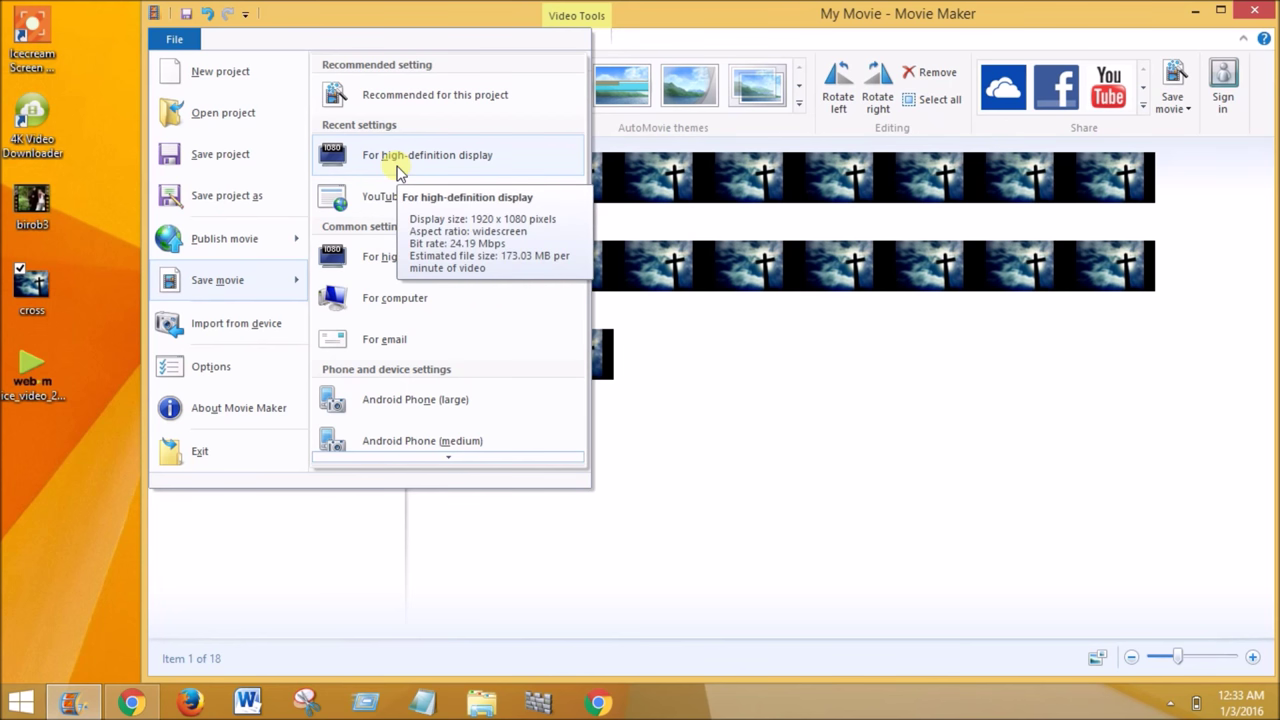
left_click(706, 393)
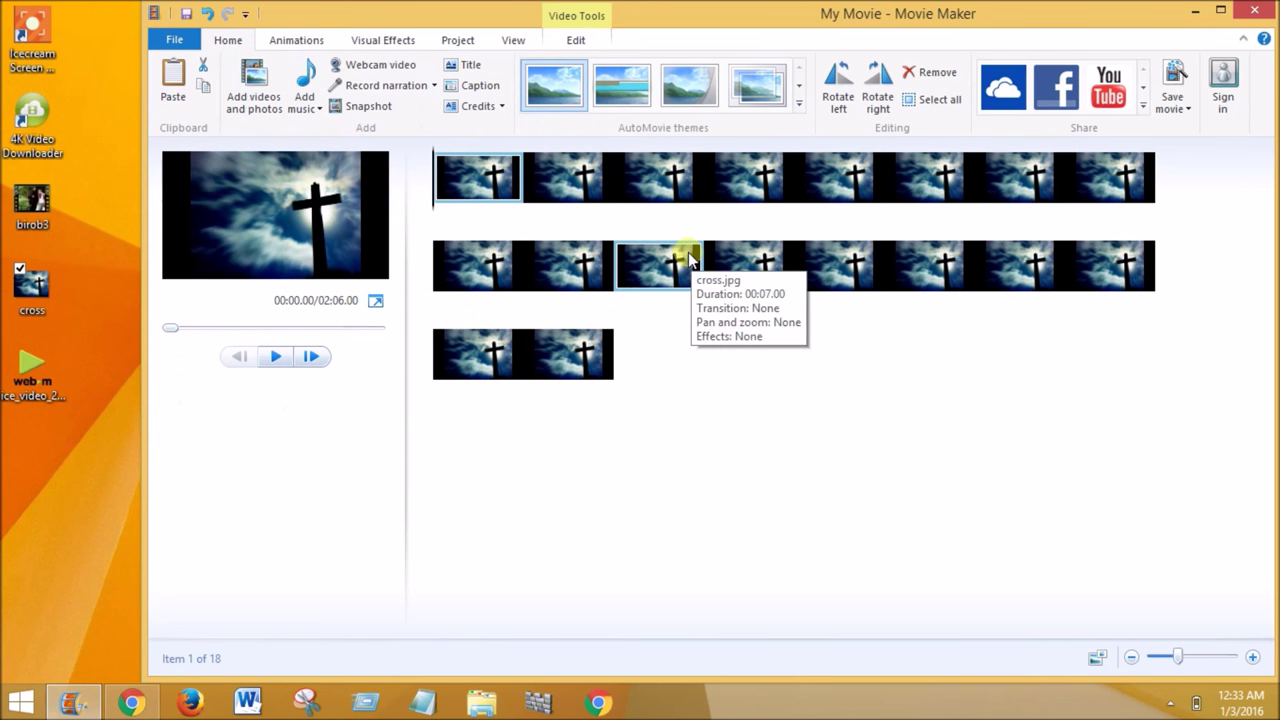
key("Delete")
key("Delete")
key("Delete")
key("Delete")
key("Delete")
key("Delete")
key("Delete")
key("Delete")
key("Delete")
key("Delete")
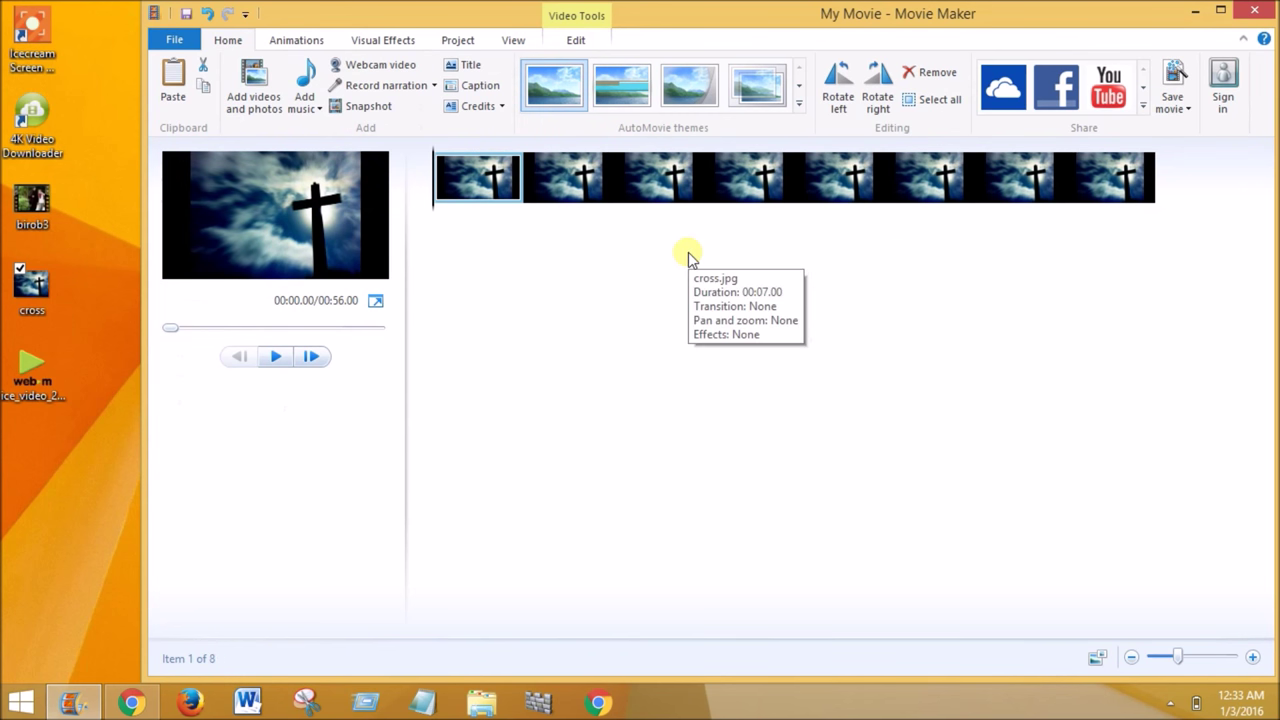
key("Delete")
key("Delete")
key("Delete")
key("Delete")
key("Delete")
key("Delete")
key("Delete")
key("Delete")
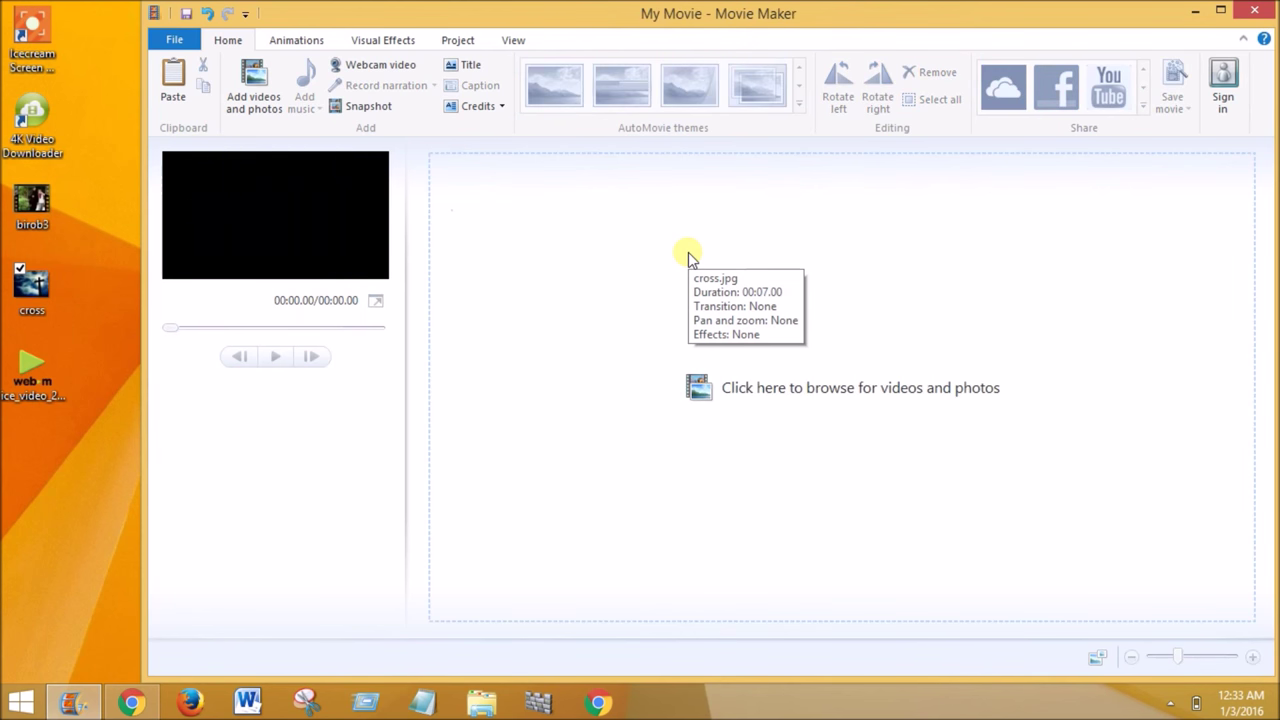
left_click(33, 55)
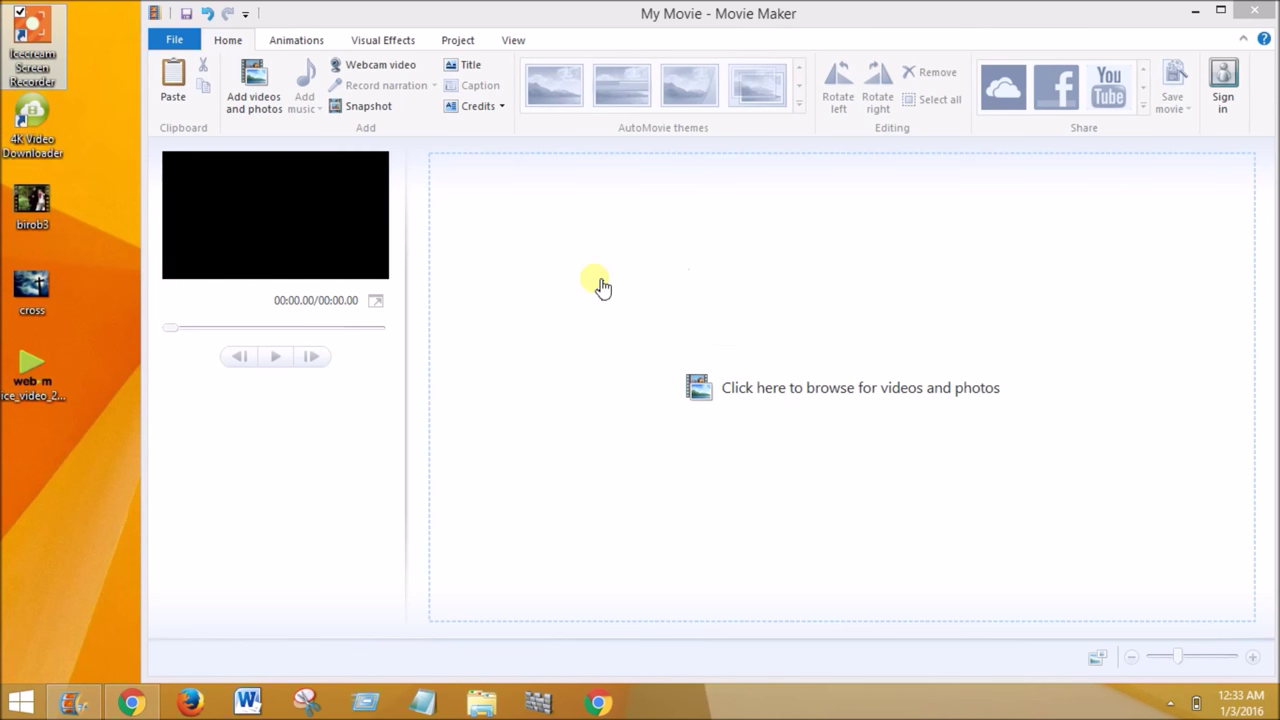
left_click(35, 125)
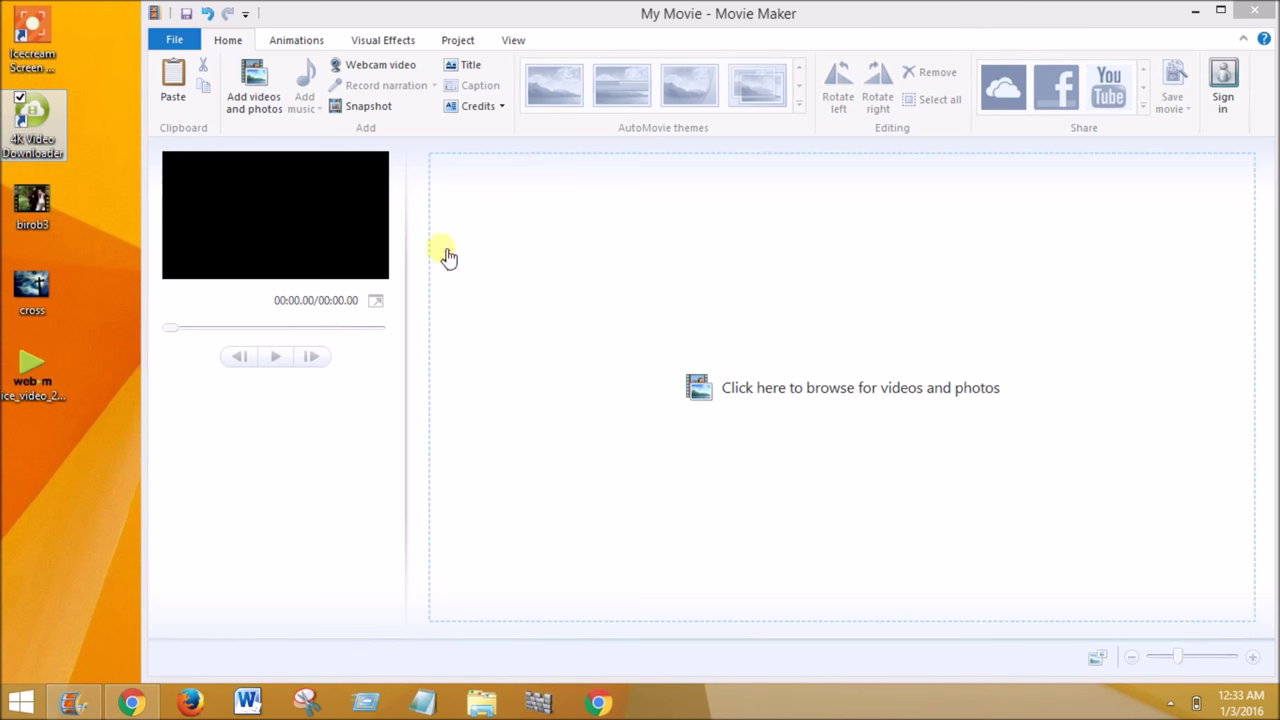
left_click(329, 480)
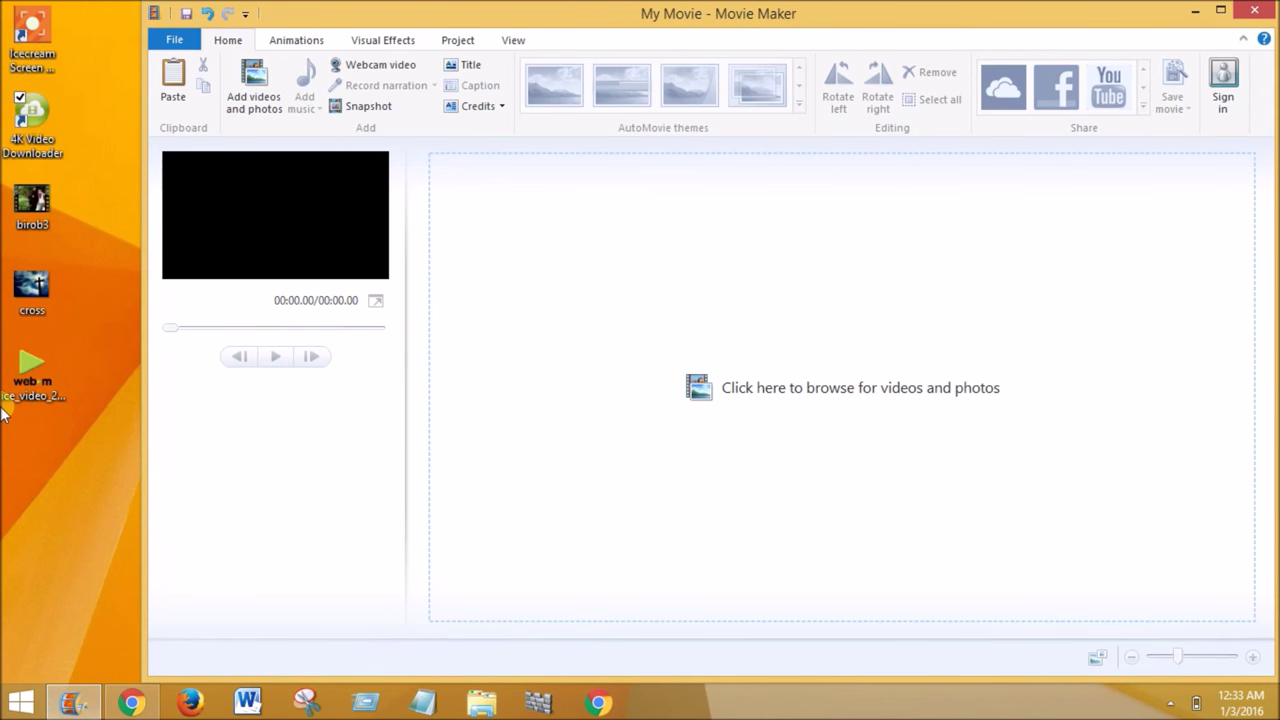
left_click(25, 378)
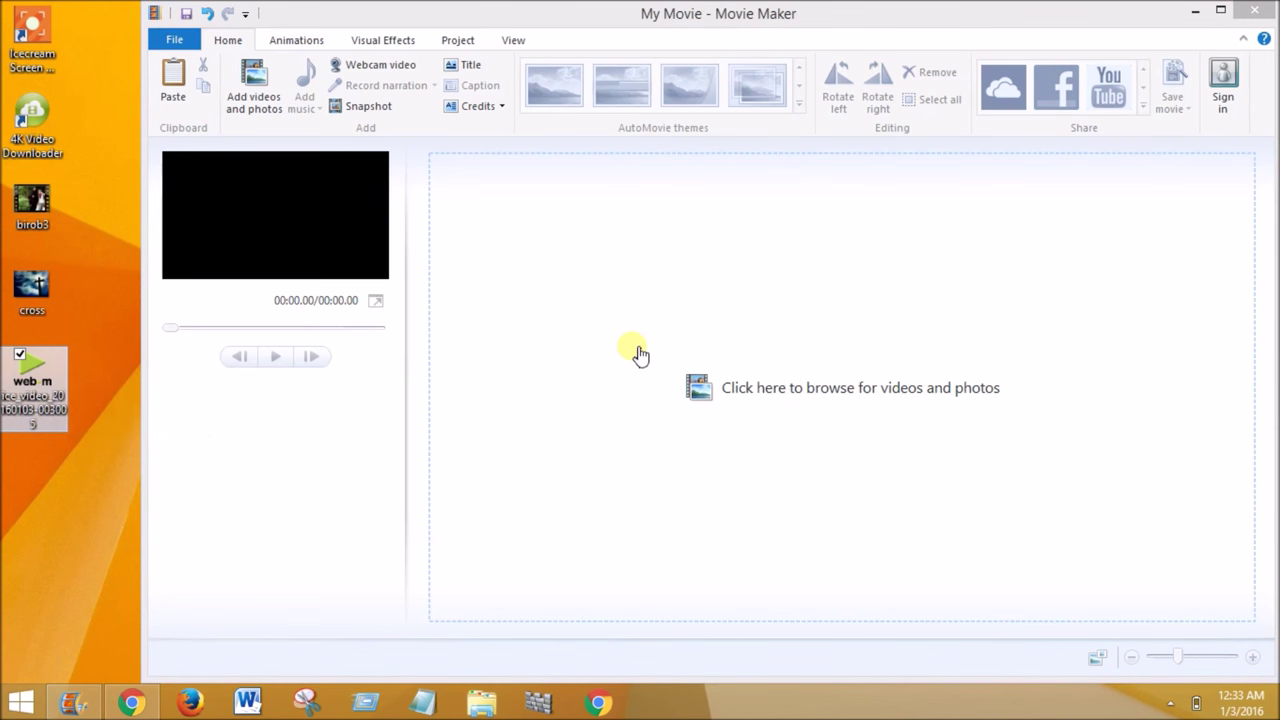
left_click(256, 484)
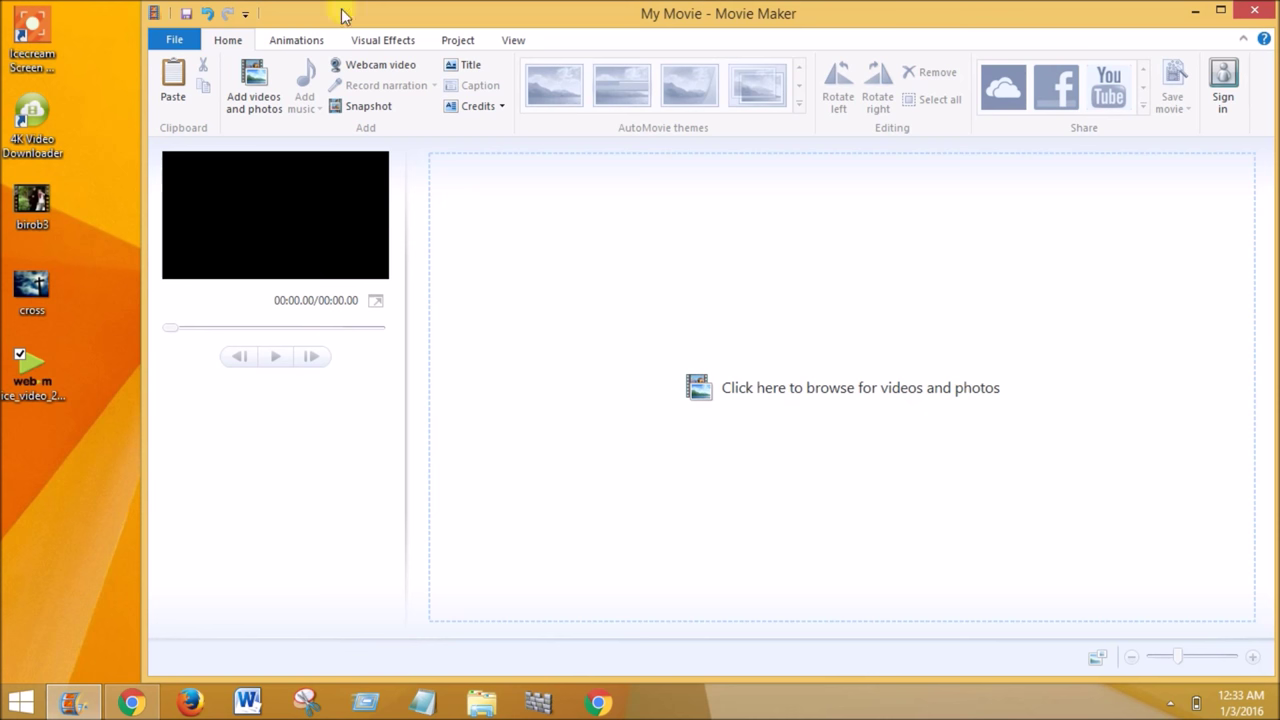
left_click(169, 43)
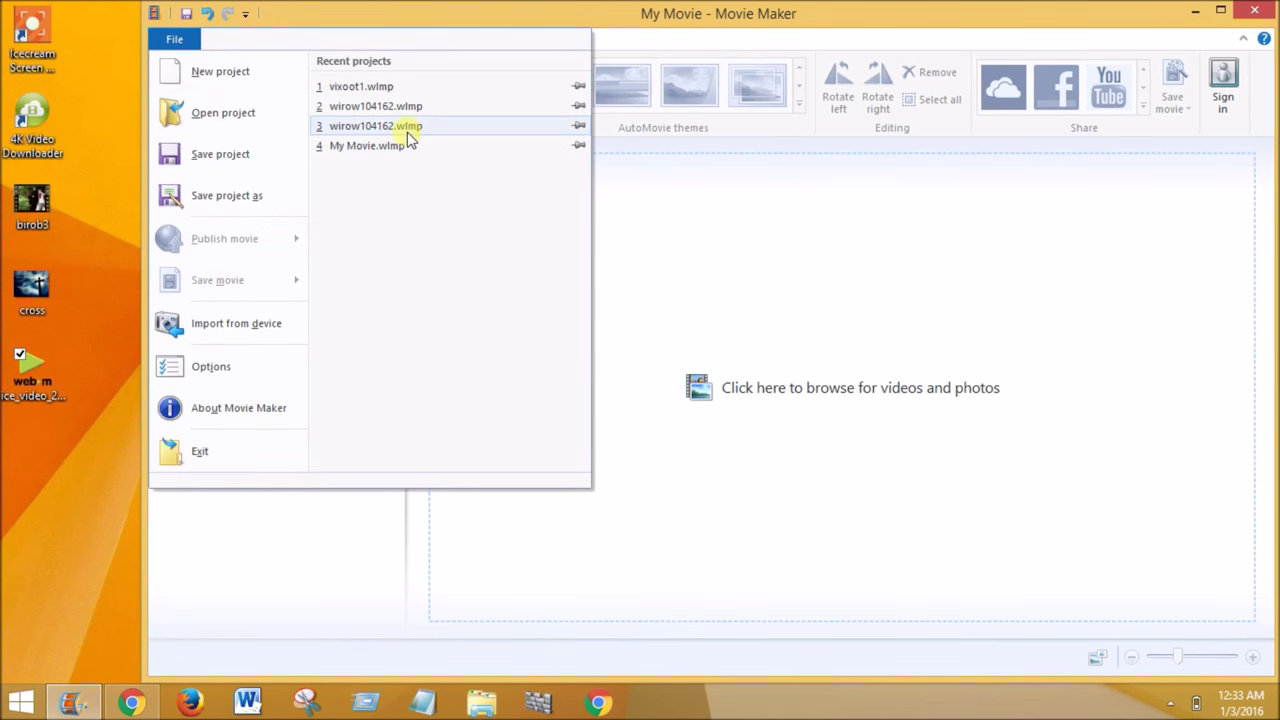
left_click(336, 594)
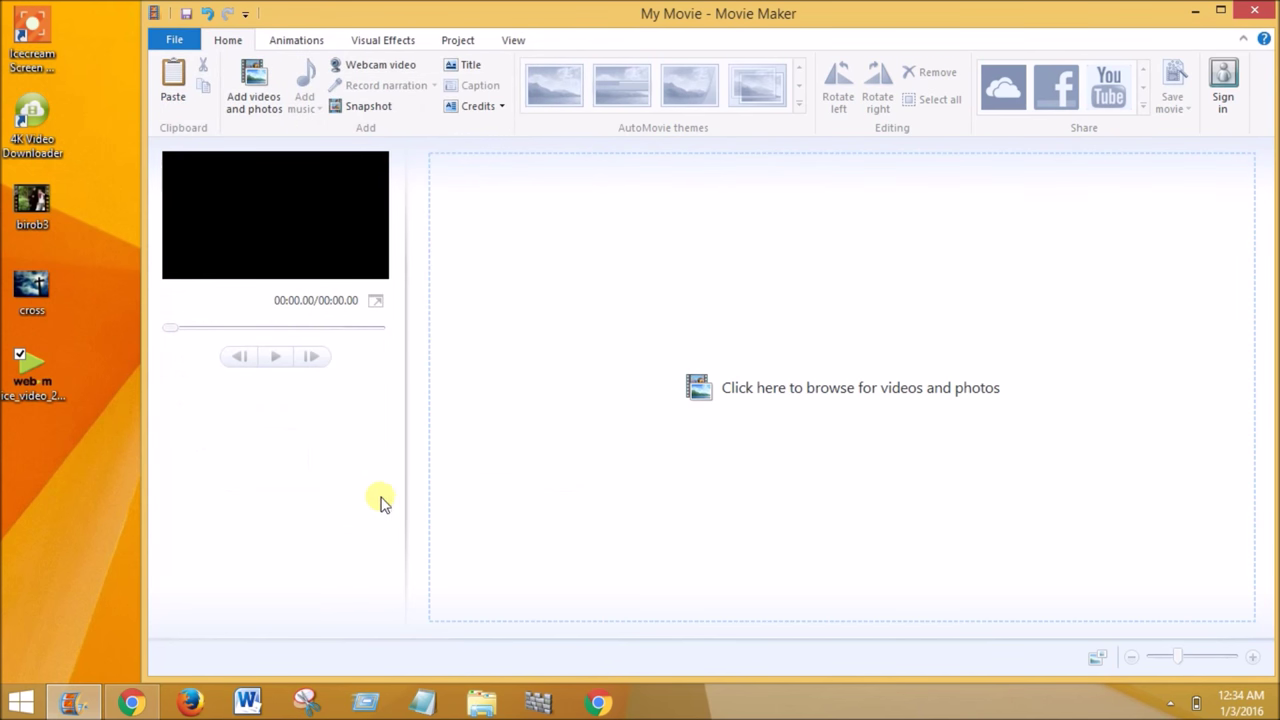
Step: Search YouTube for 'Muslim saw Jesus' and open the Ex-Hezbollah Iranian Muslim testimony video
left_click(130, 702)
left_click(522, 100)
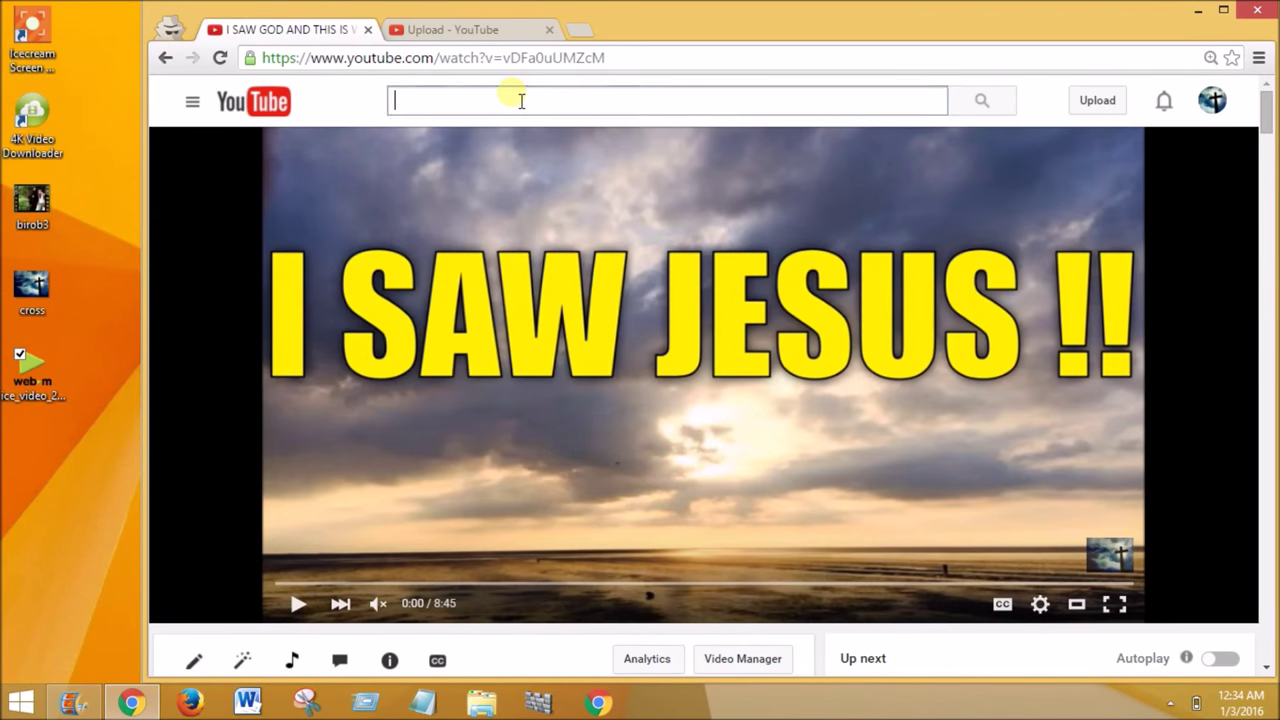
type(";")
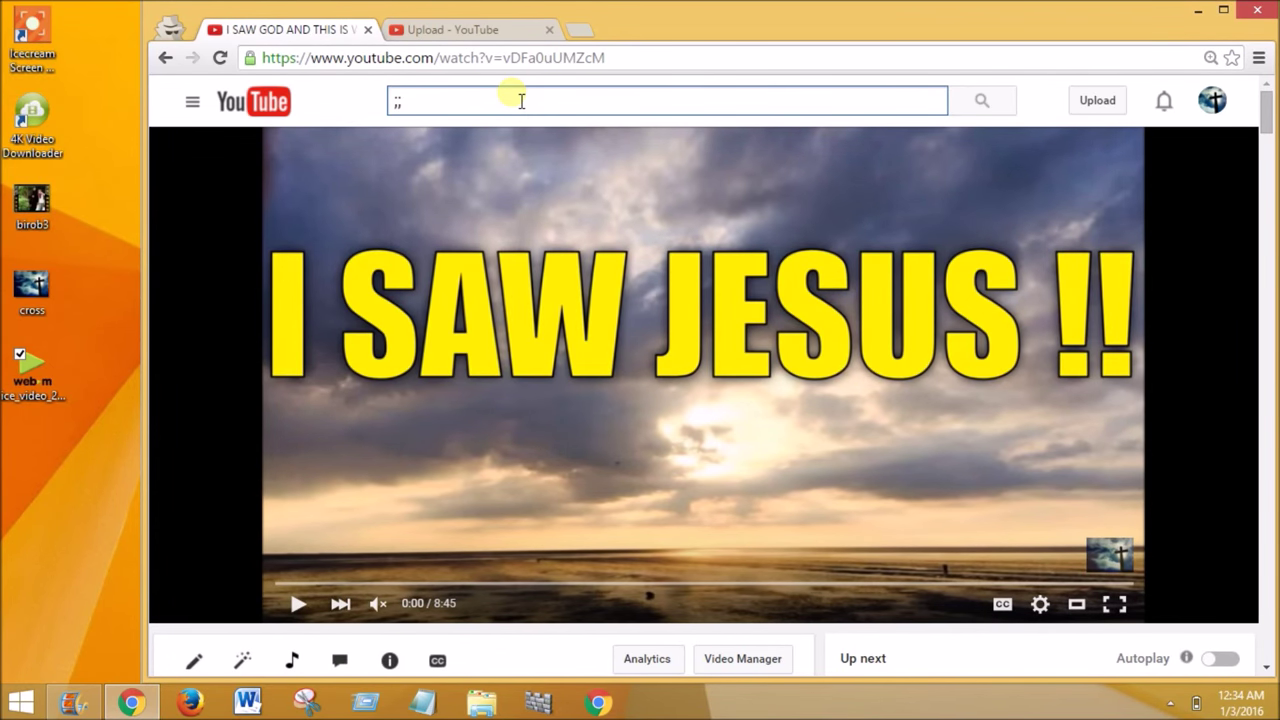
type("Muslim ")
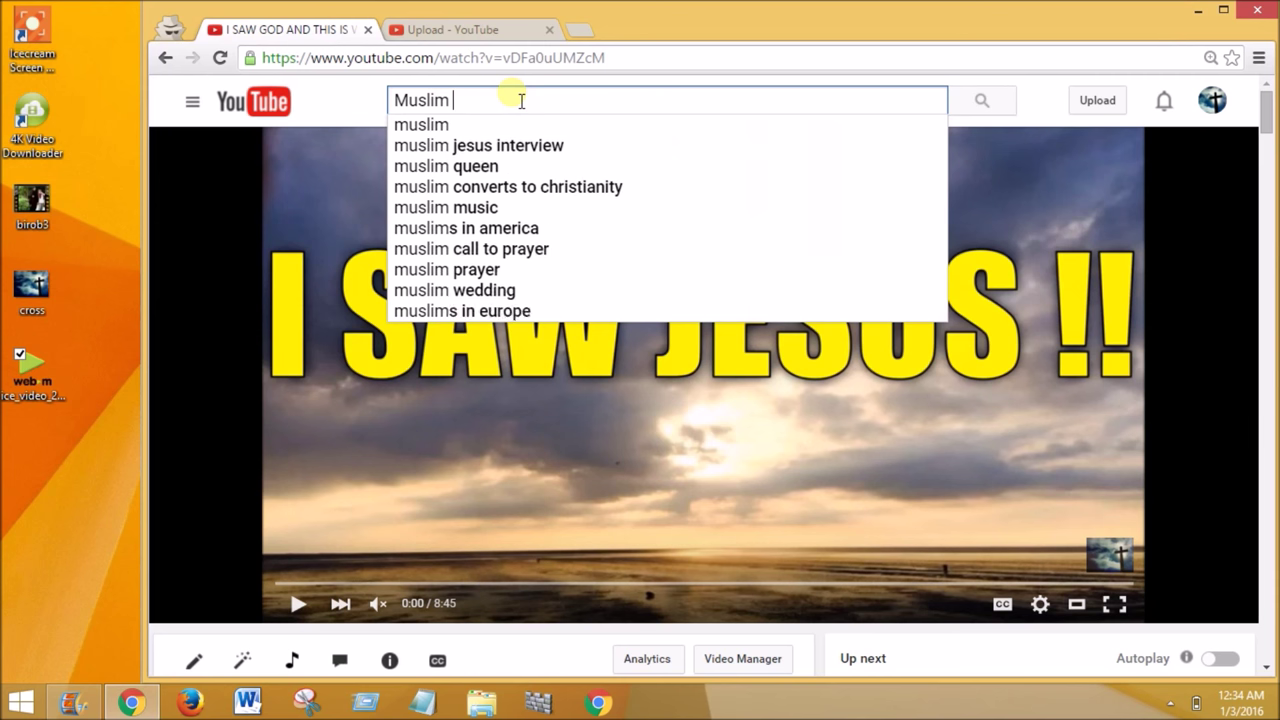
type("saw Jes")
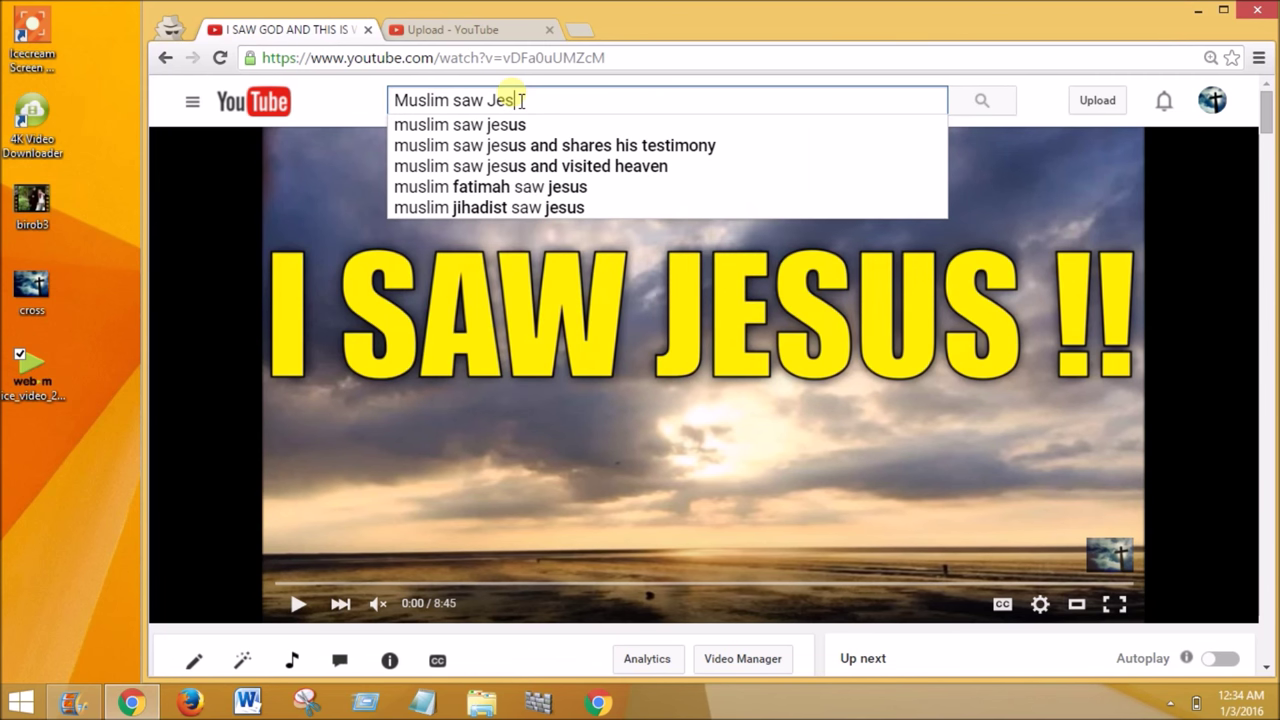
type("us")
key("Return")
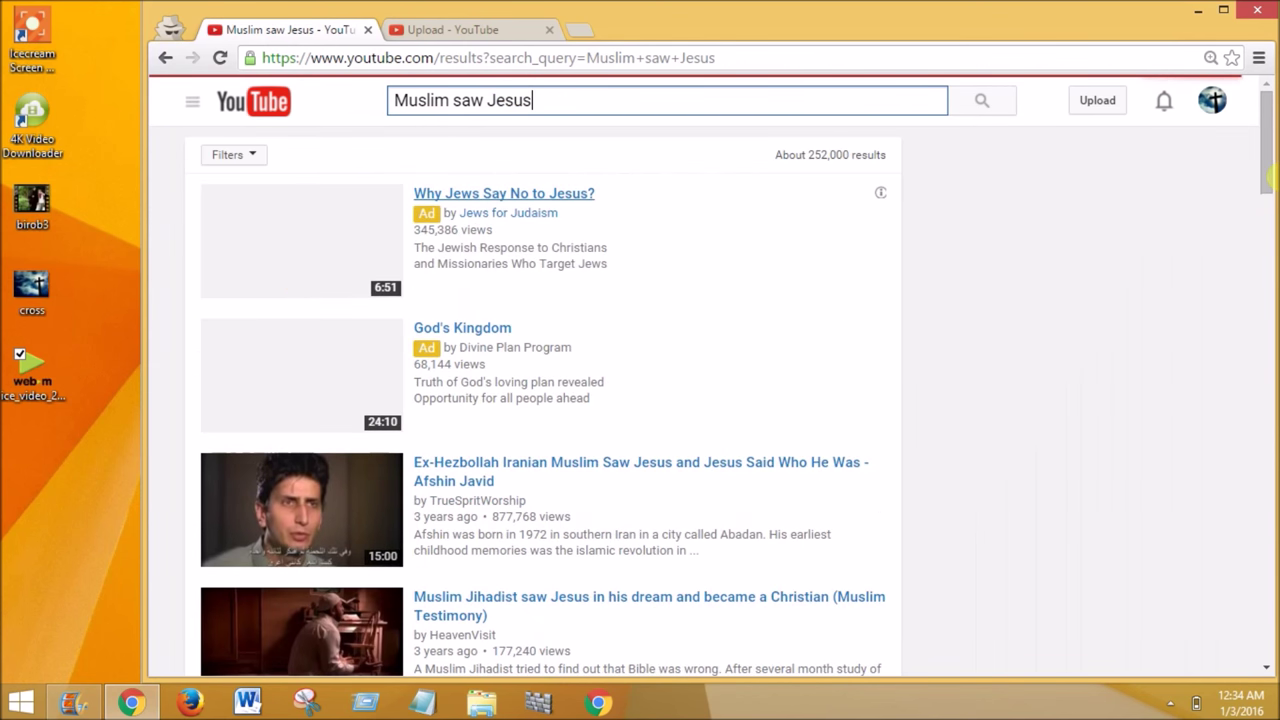
scroll(1268, 160, "down", 2)
scroll(1268, 160, "down", 3)
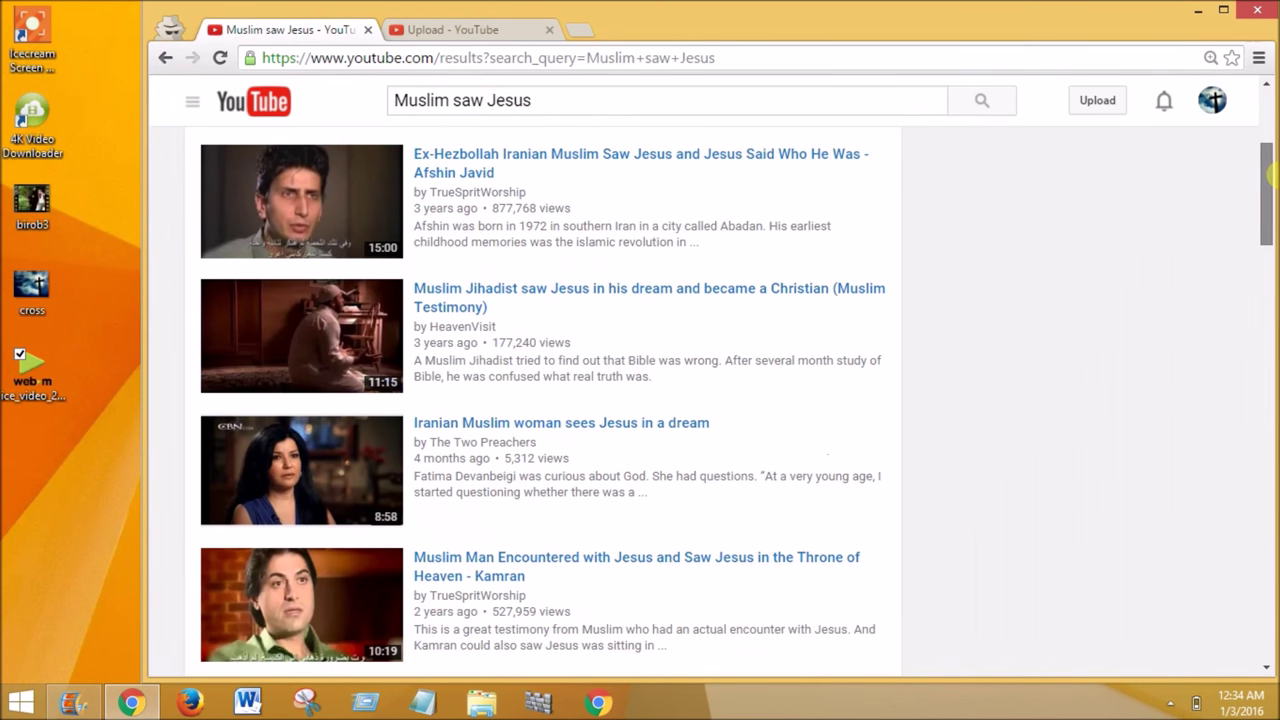
left_click(303, 224)
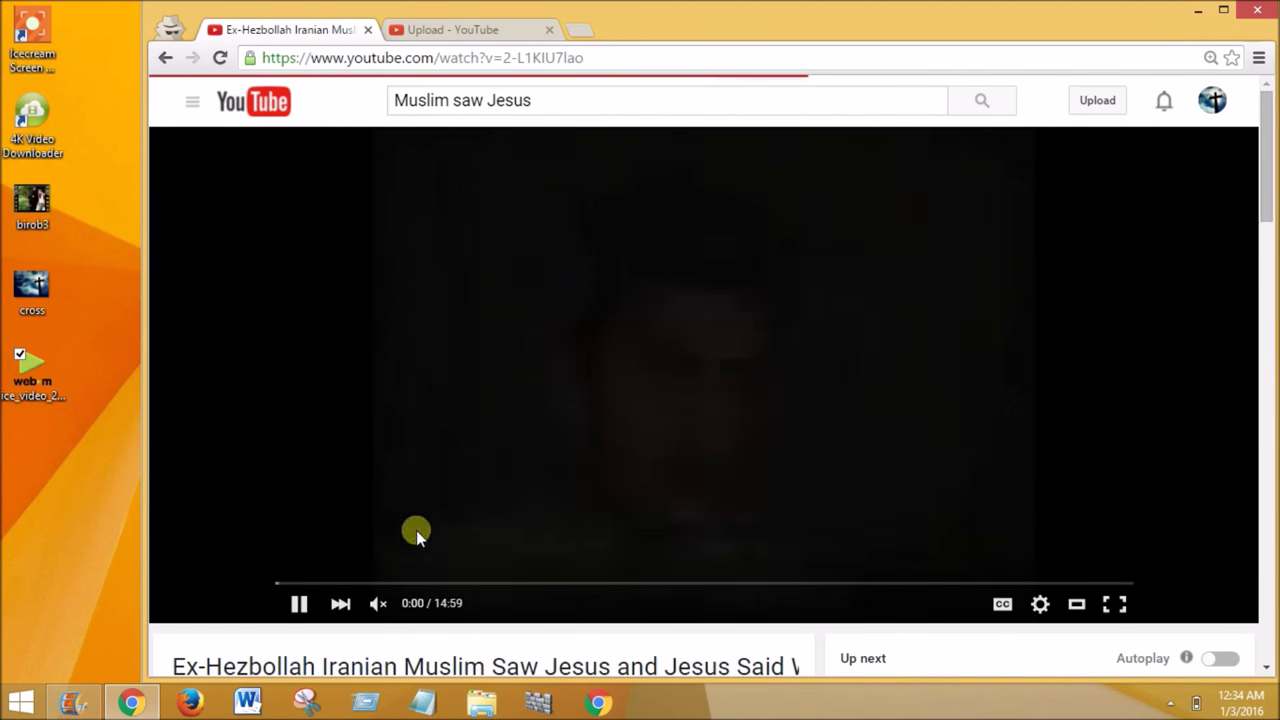
Step: Pause the video, copy its URL, and launch 4K Video Downloader
left_click(298, 603)
left_click(478, 58)
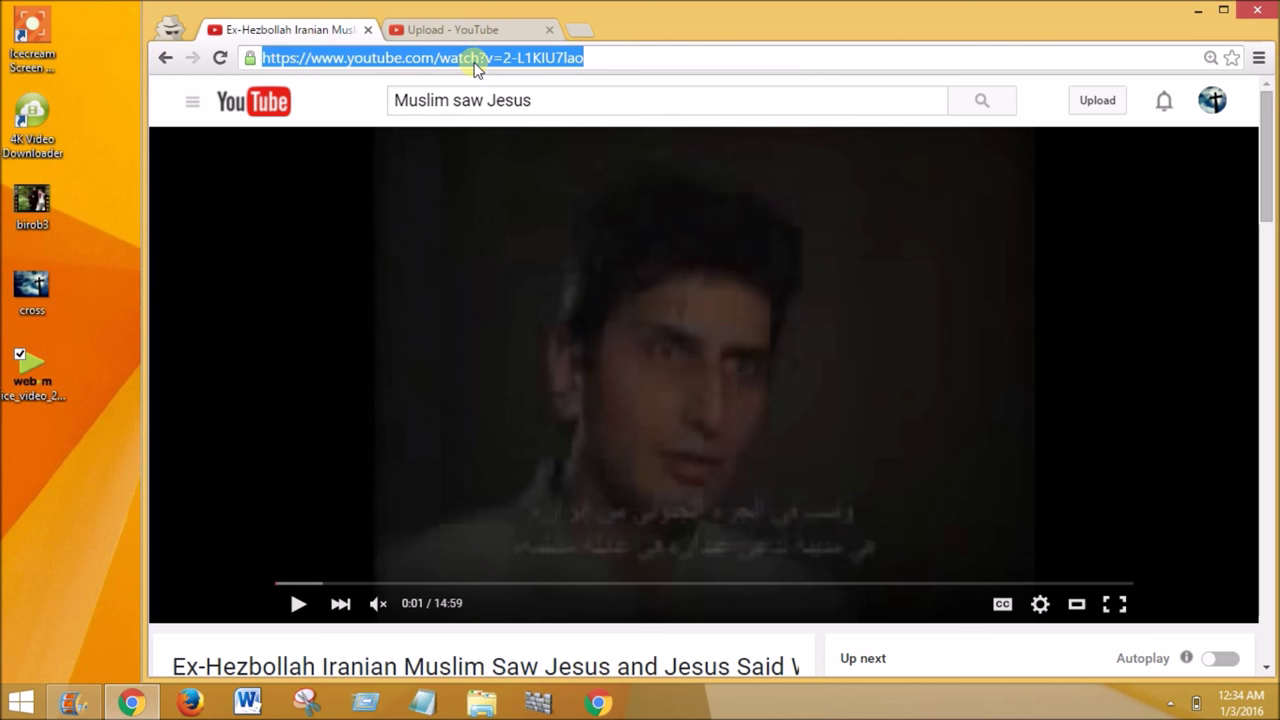
double_click(45, 140)
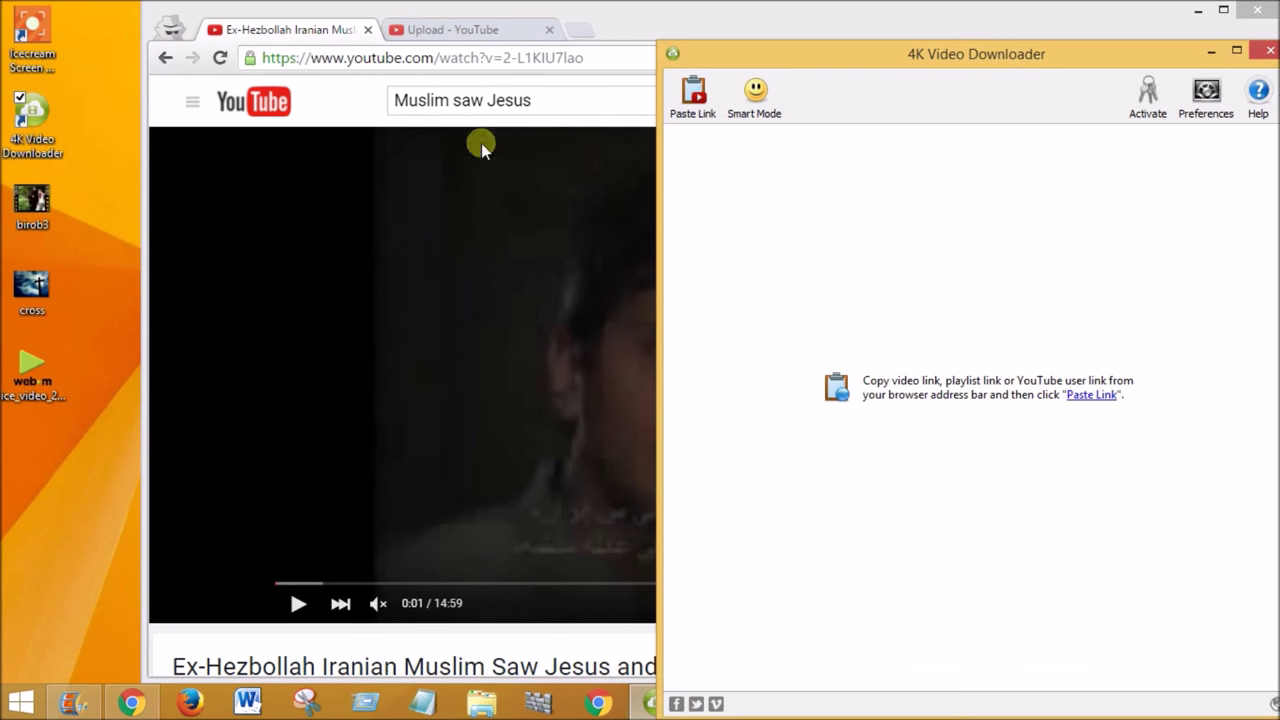
Step: Paste the copied link, cancel the Download Clip dialog, and close 4K Video Downloader
left_click(703, 115)
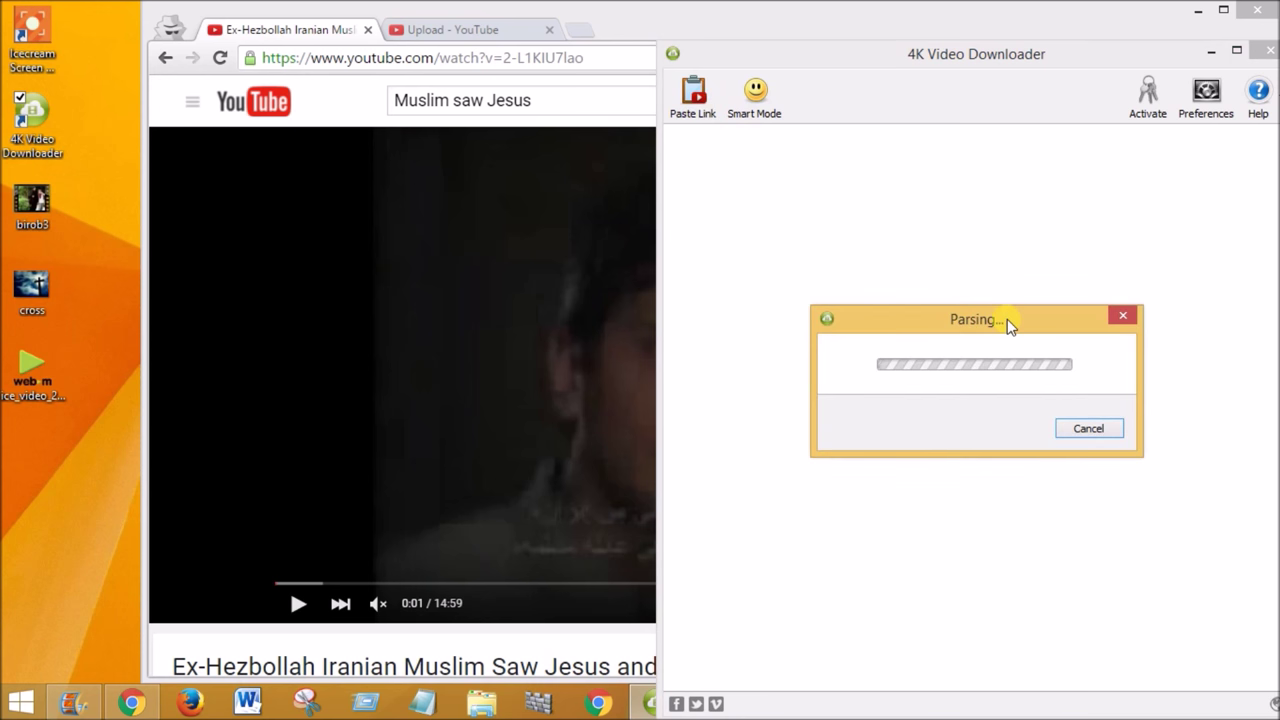
left_click_drag(1006, 323, 1016, 329)
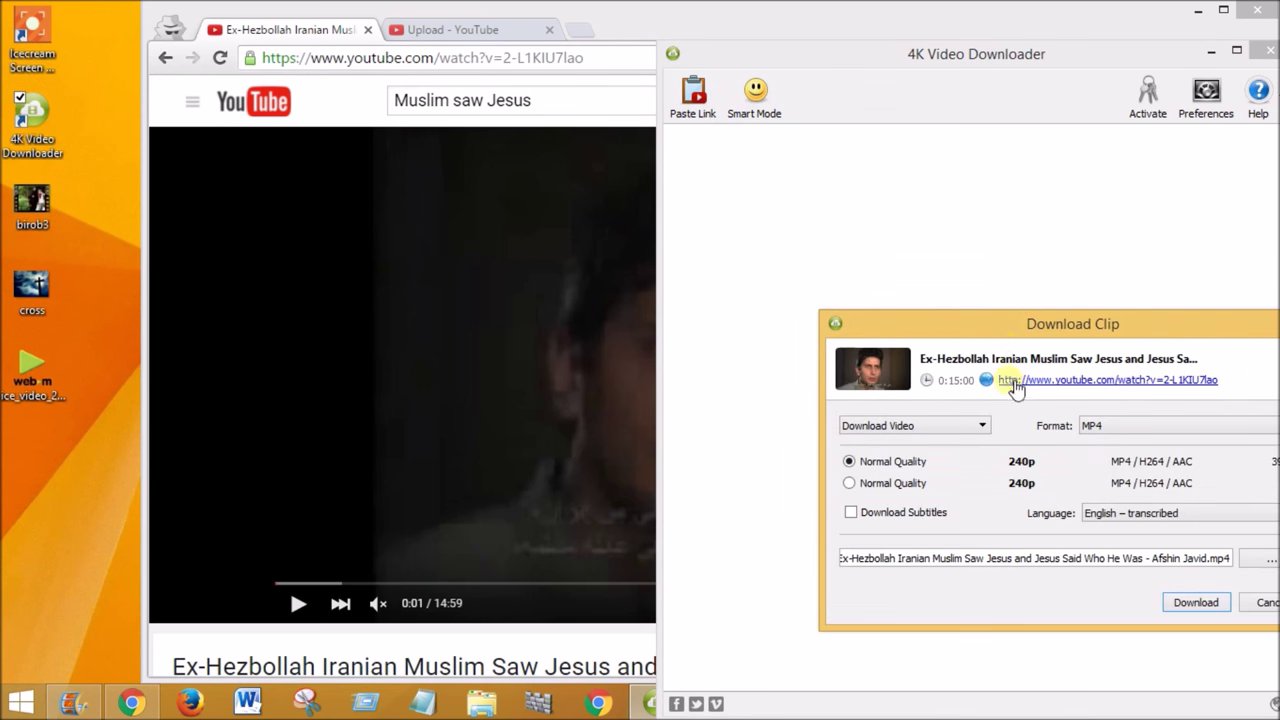
left_click_drag(1010, 334, 936, 297)
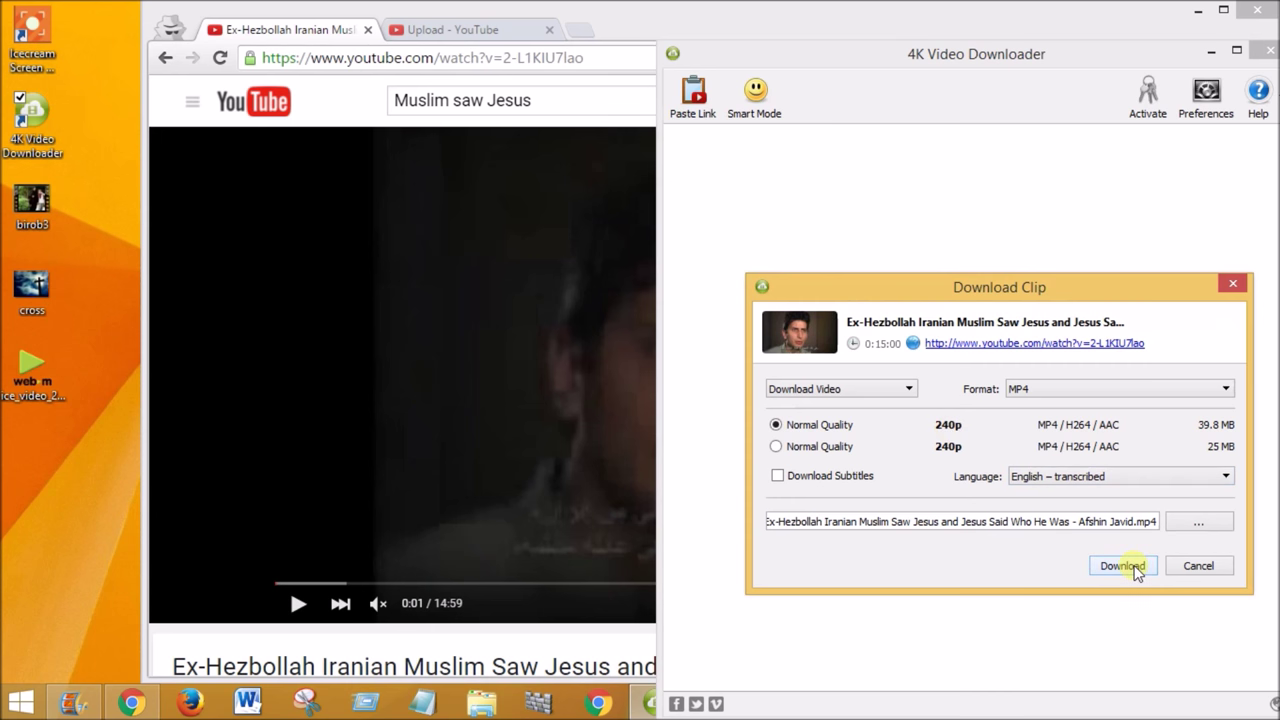
left_click(1199, 566)
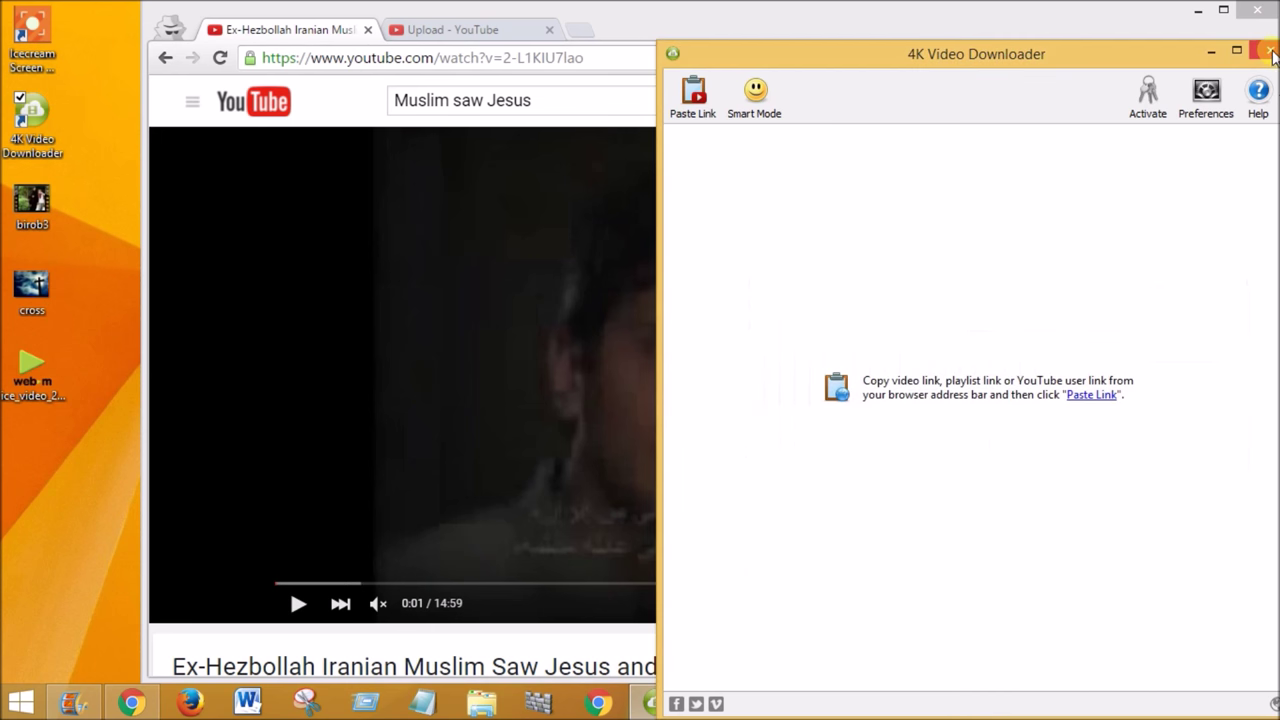
left_click(1267, 49)
Step: Add birob3.mp4 (8:06.64) to the Movie Maker storyboard, then dismiss the Save movie menu
double_click(32, 200)
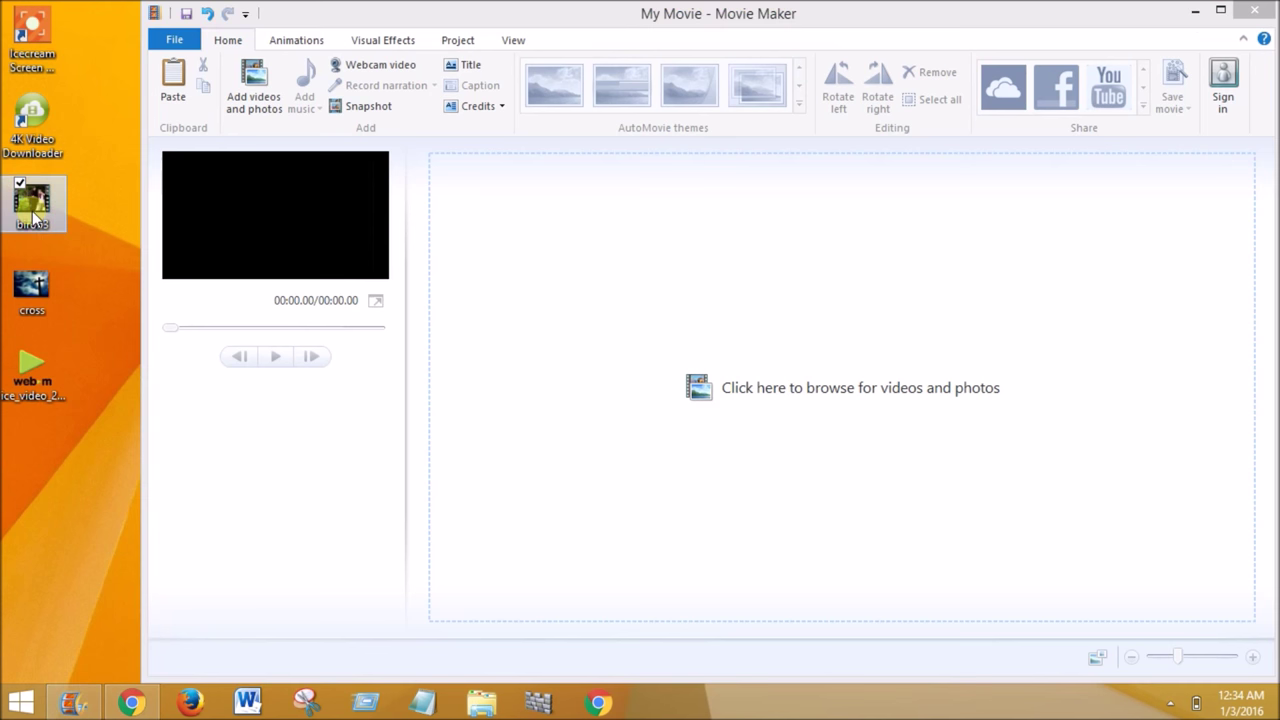
left_click_drag(32, 200, 696, 248)
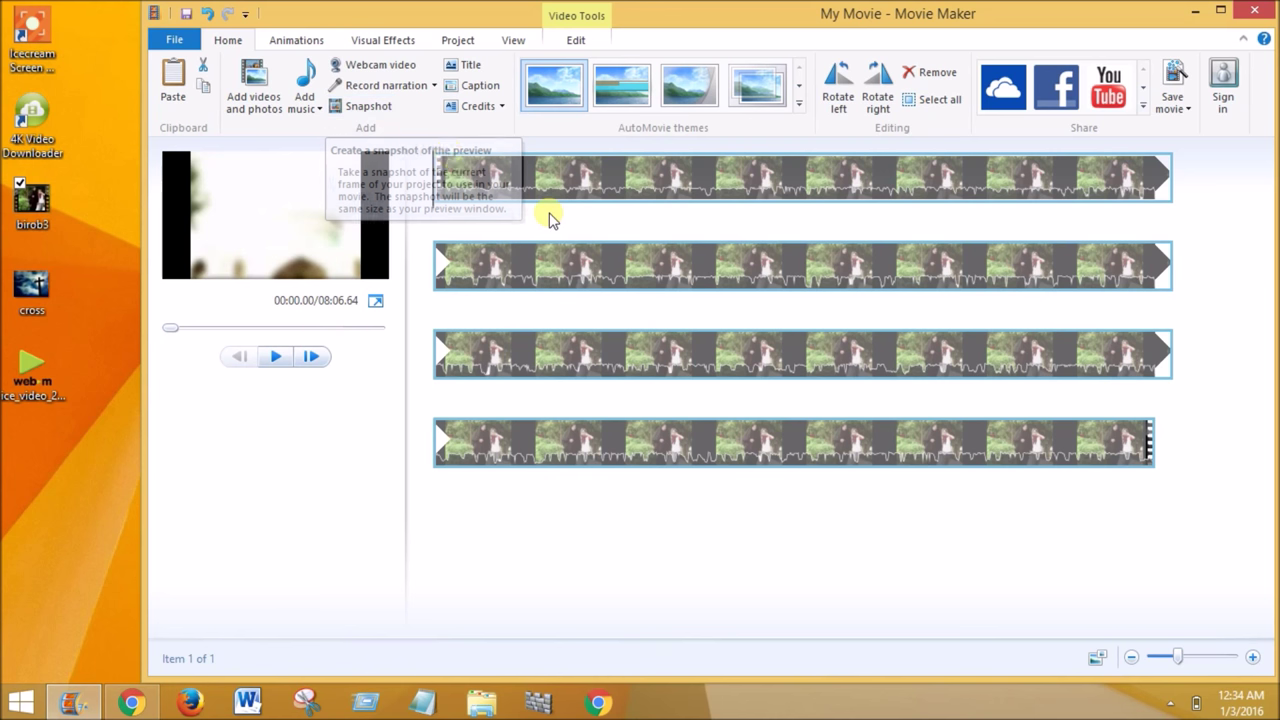
left_click(180, 42)
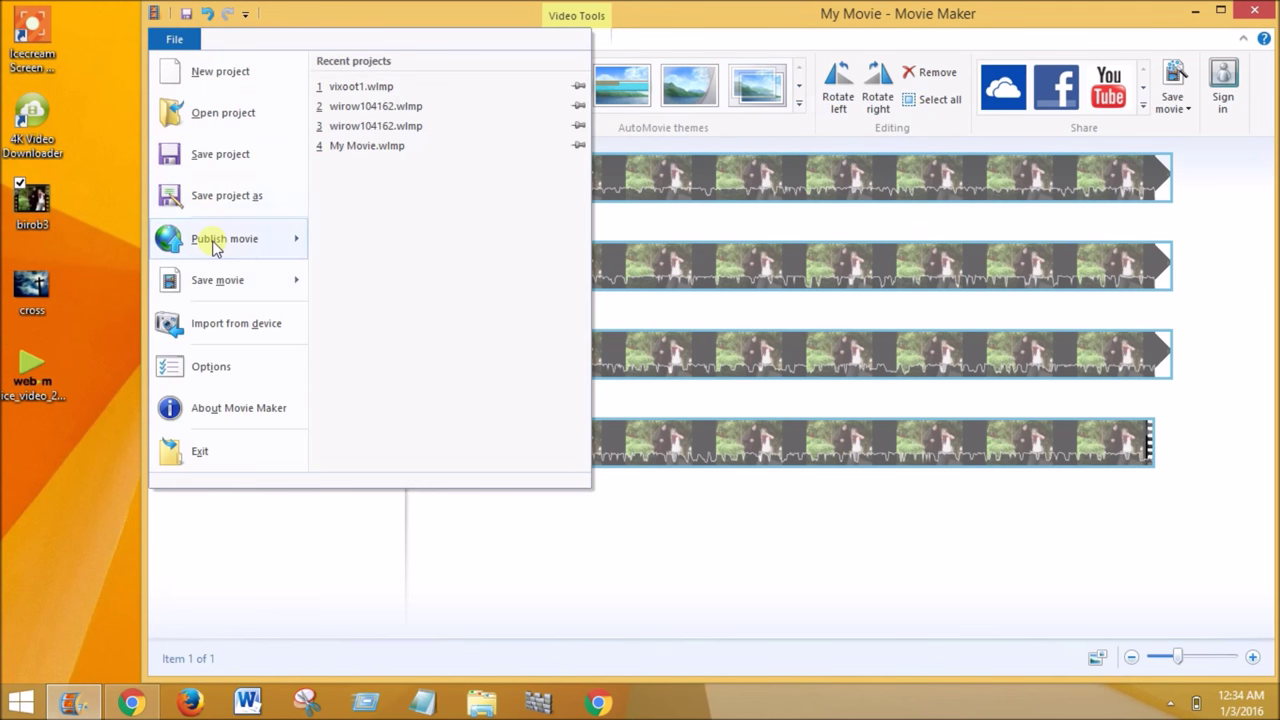
mouse_move(220, 280)
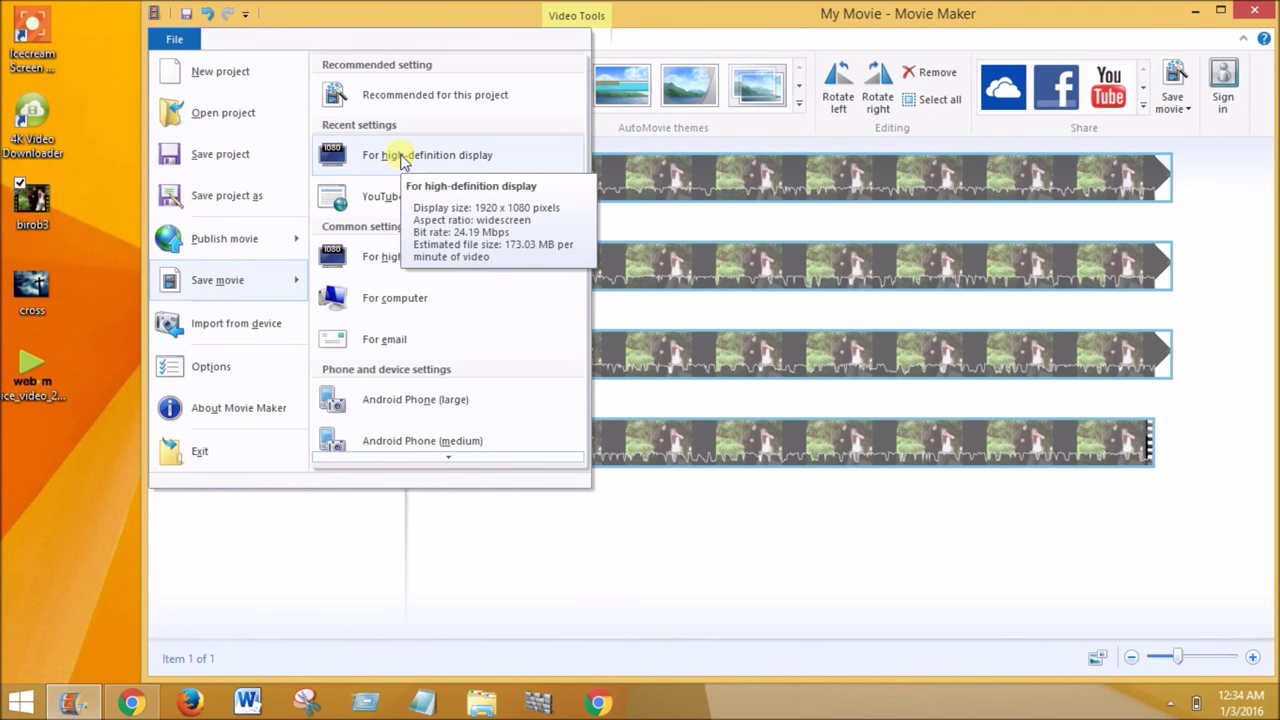
left_click(630, 521)
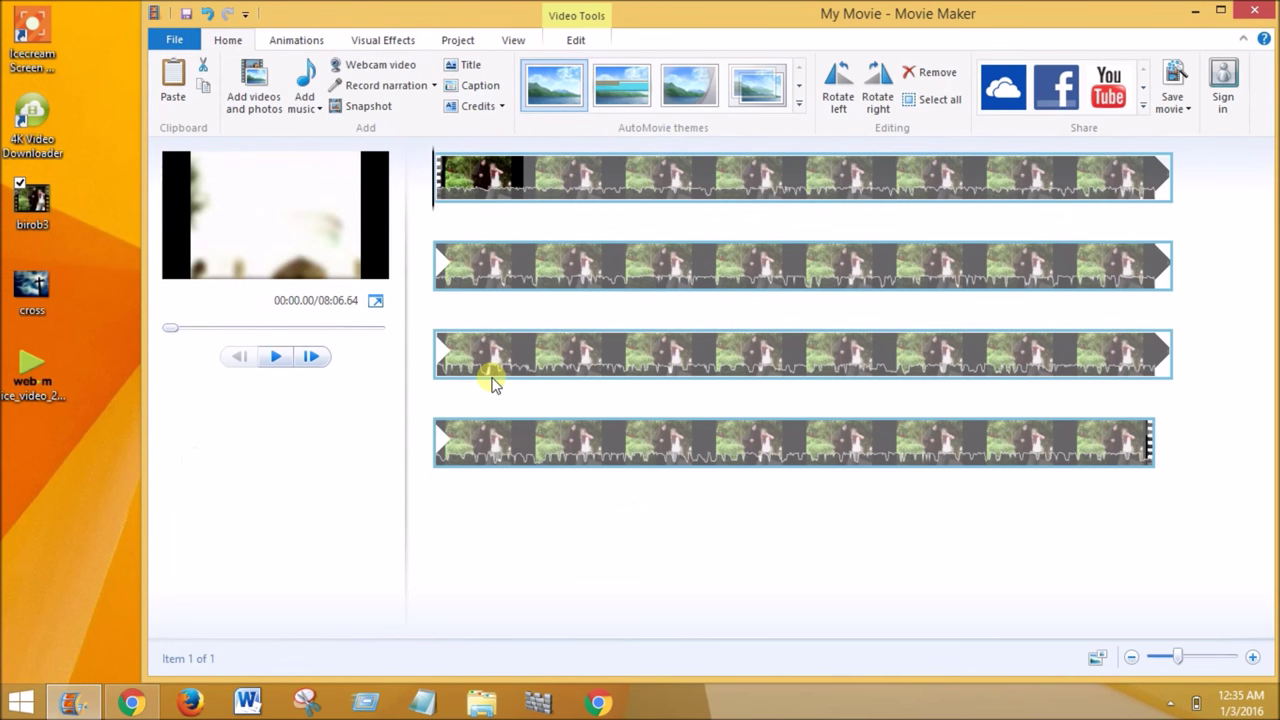
Step: Change the opening title card text to 'My Title'
left_click(462, 64)
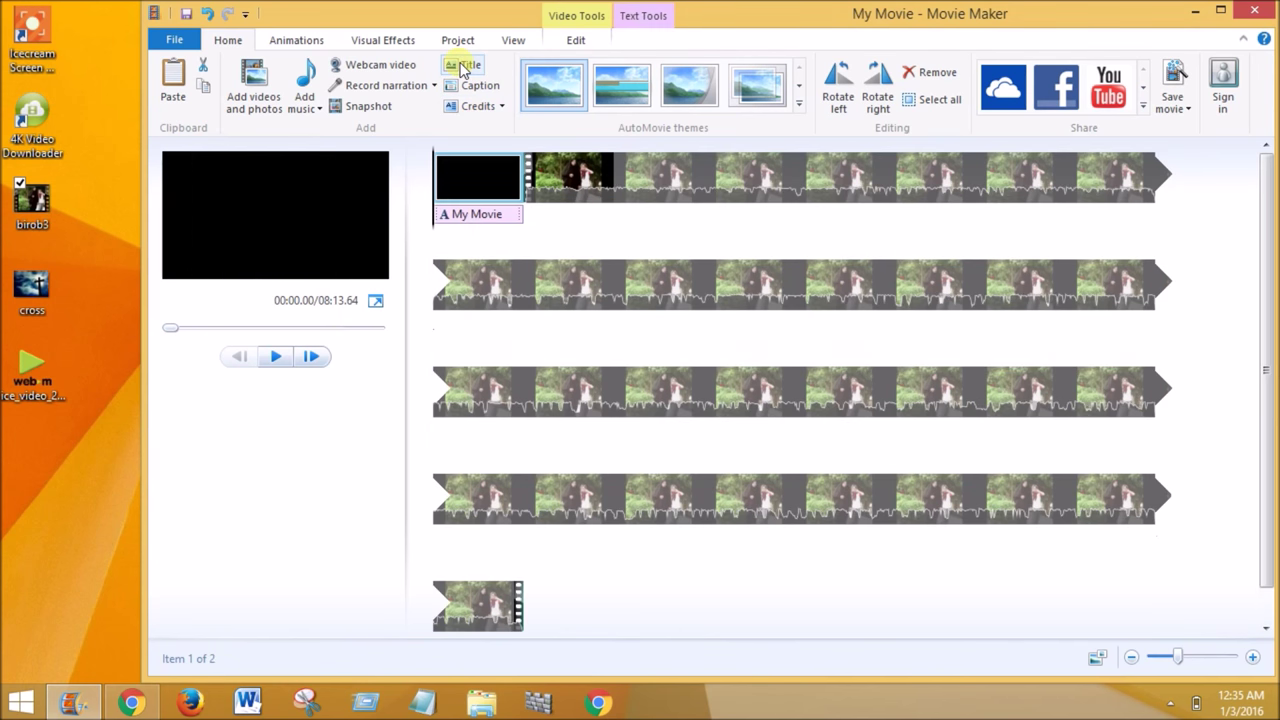
left_click(318, 221)
key("BackSpace")
key("BackSpace")
key("BackSpace")
key("BackSpace")
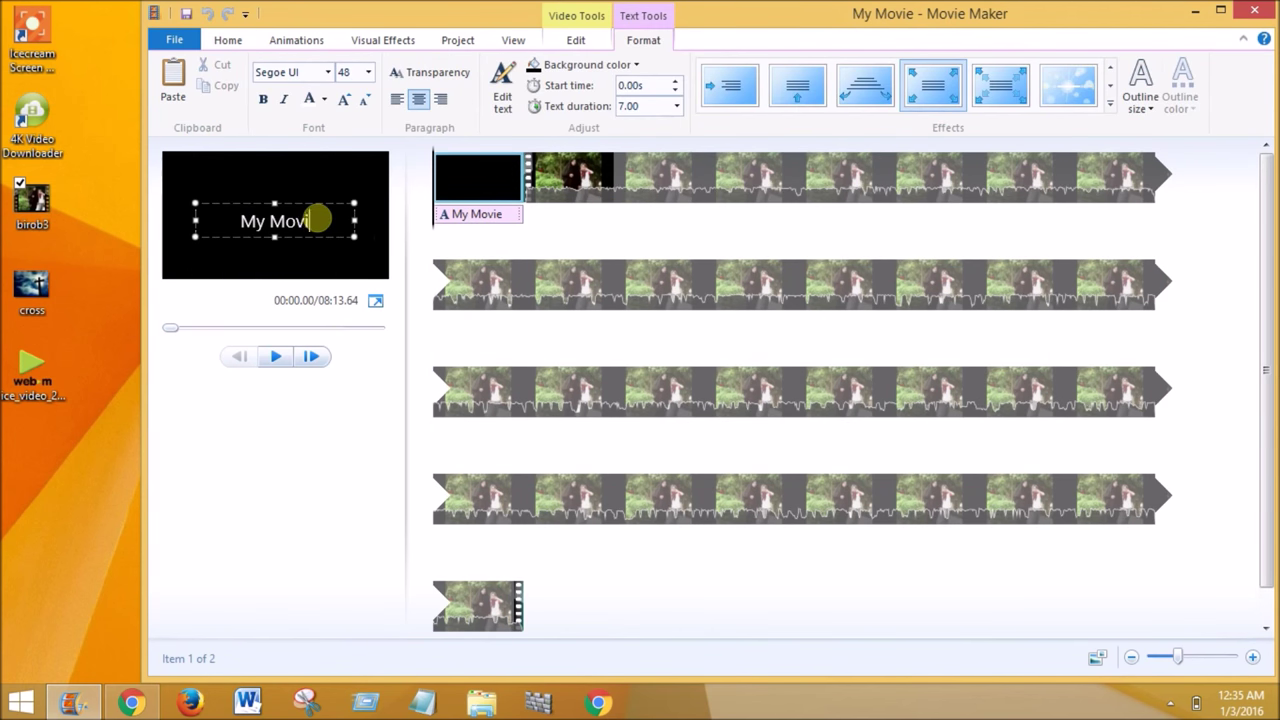
type("Title")
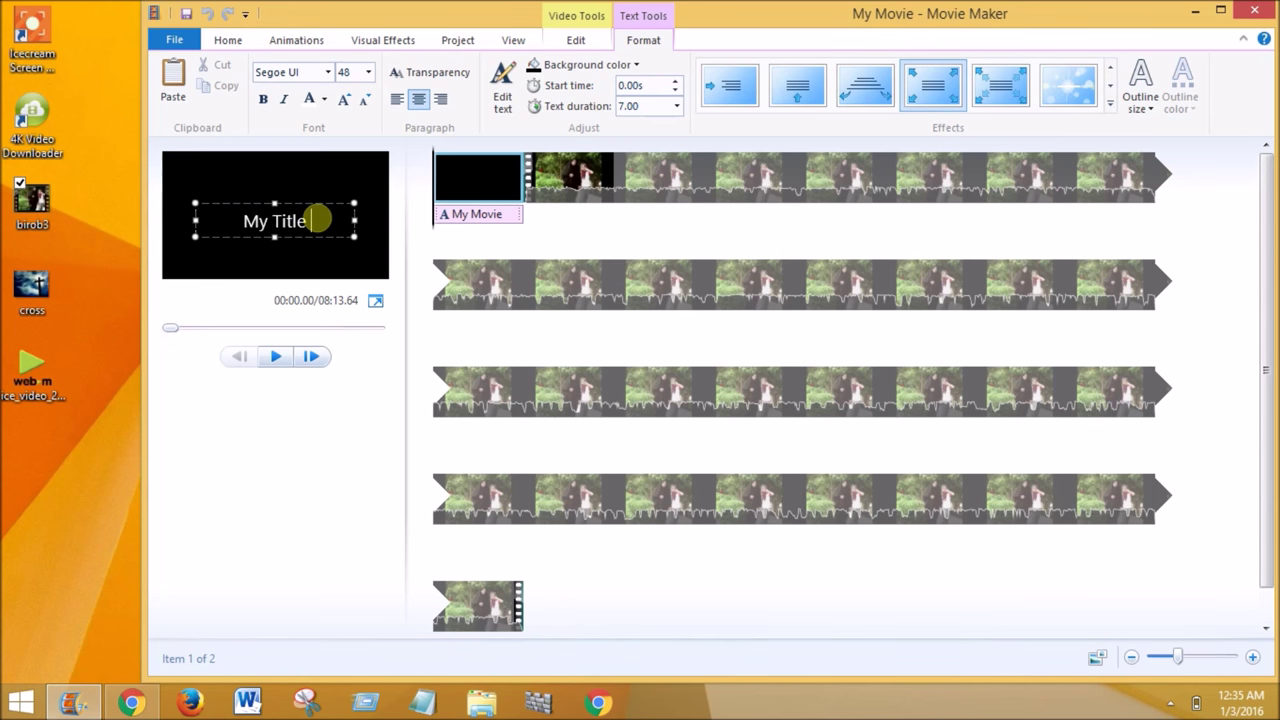
Step: Add a credits card after the last clip reading 'My Credits'
left_click(478, 610)
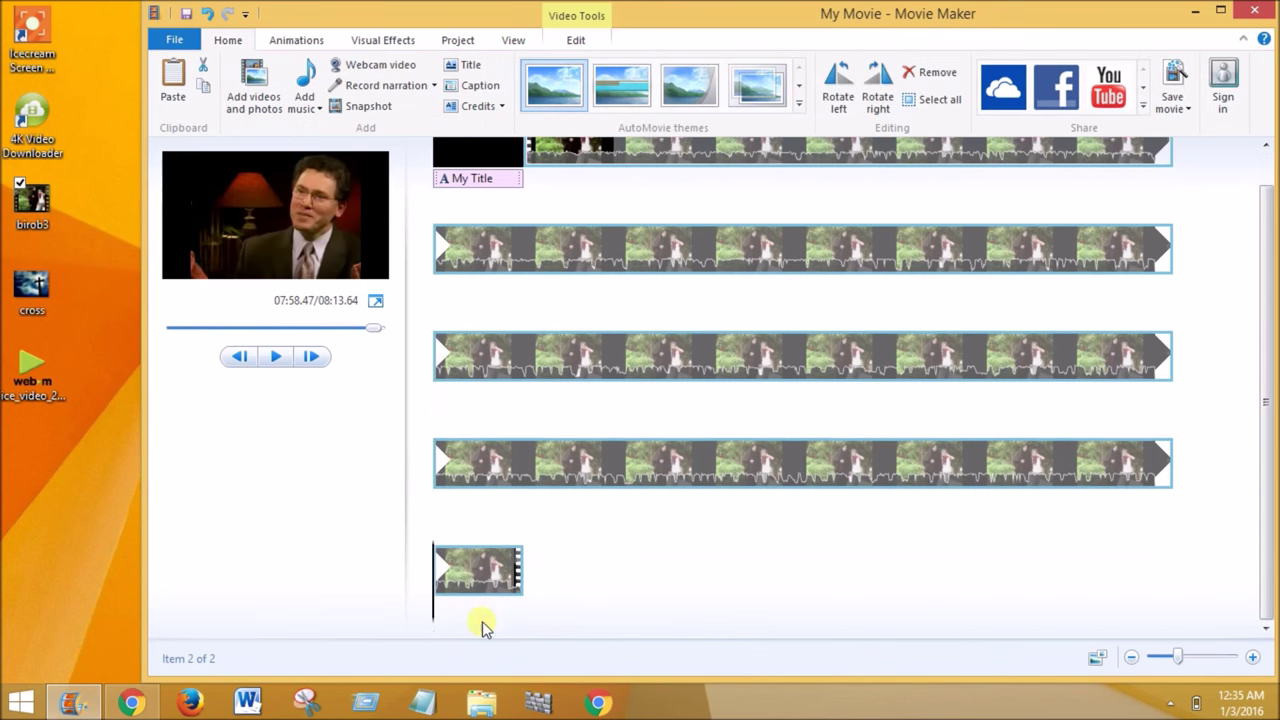
left_click(466, 107)
key("BackSpace")
key("BackSpace")
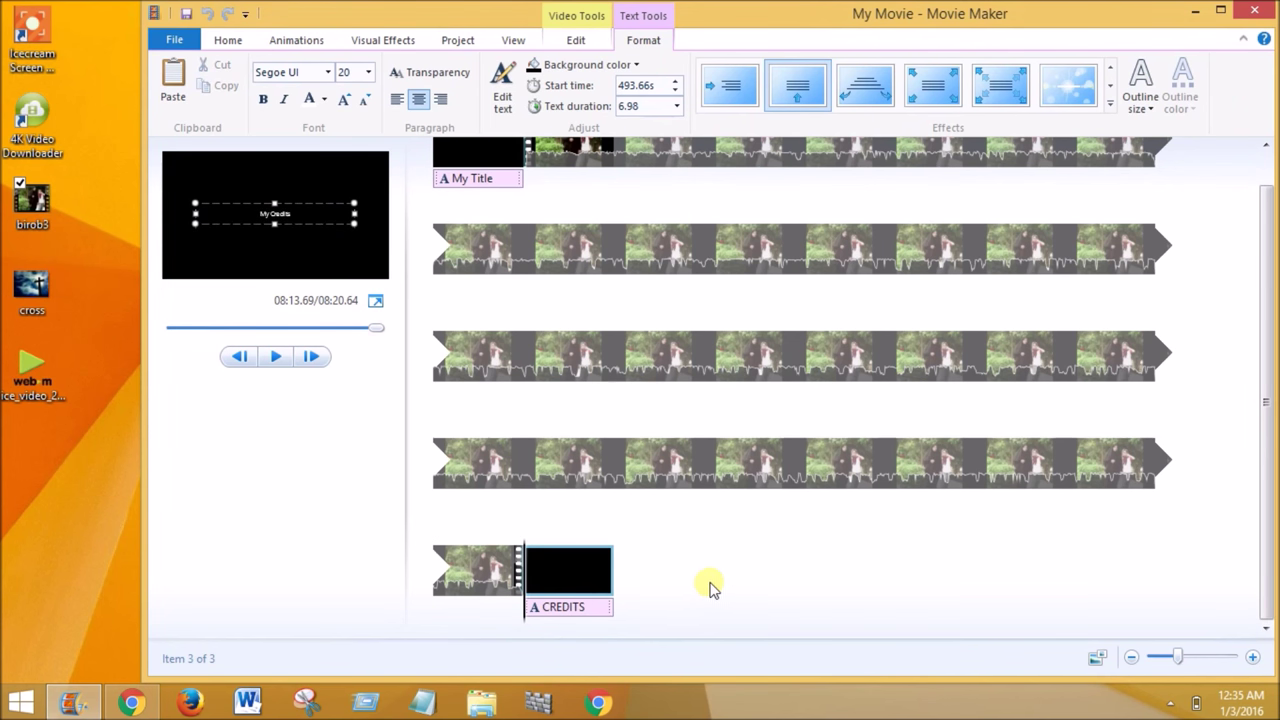
left_click(662, 542)
scroll(549, 203, "up", 1)
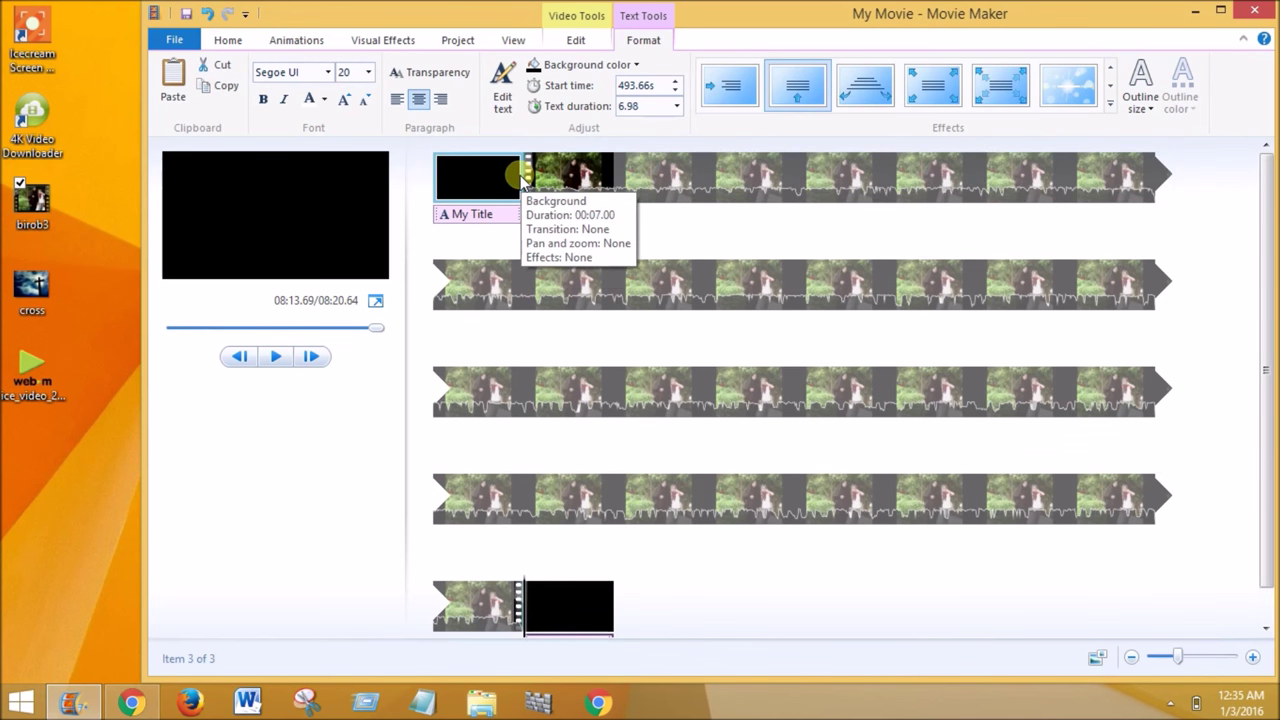
left_click(525, 185)
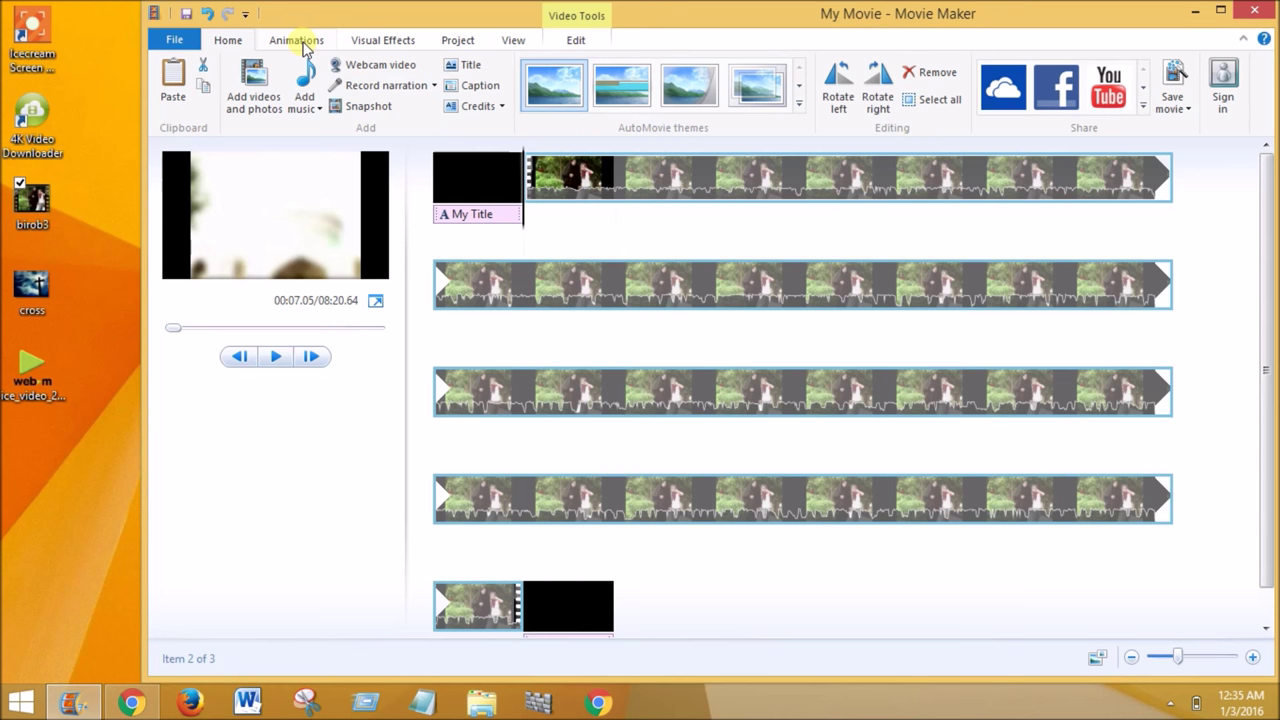
Step: Apply a 1.50-second dot-pattern transition from the title into birob3 and preview it
left_click(296, 40)
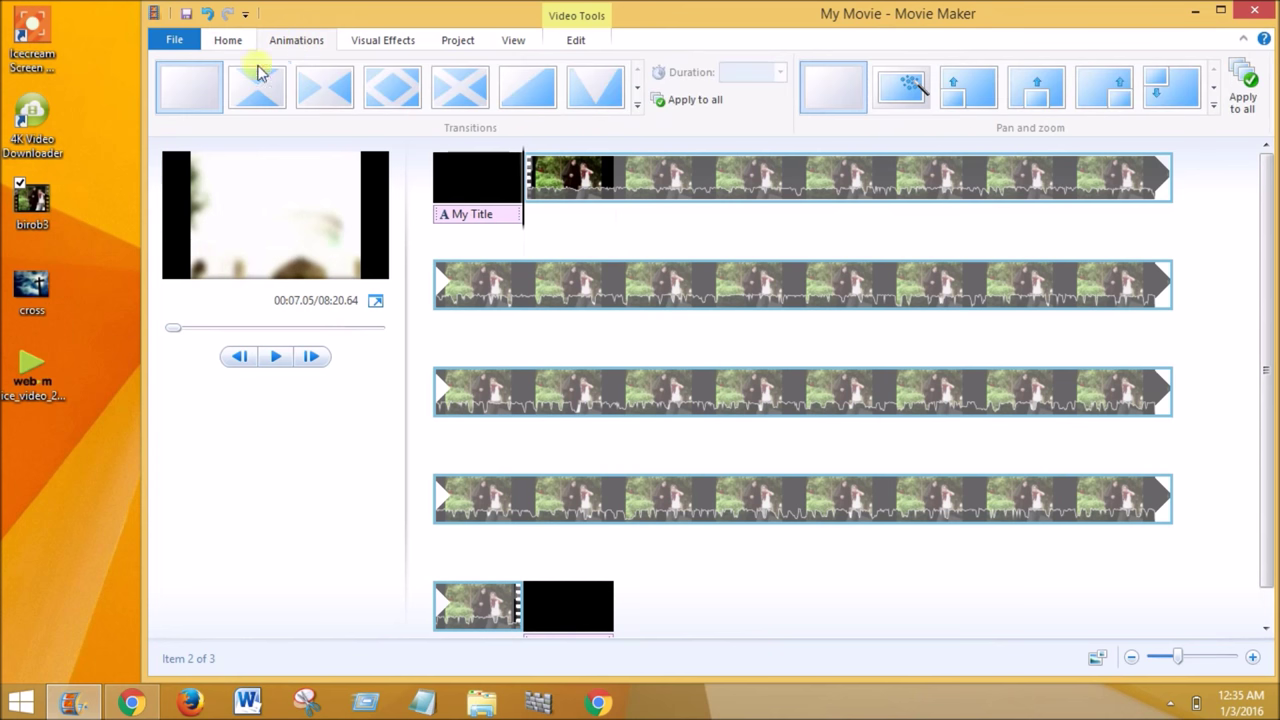
left_click(637, 84)
left_click(637, 84)
left_click(637, 82)
left_click(596, 87)
left_click(263, 358)
left_click(276, 360)
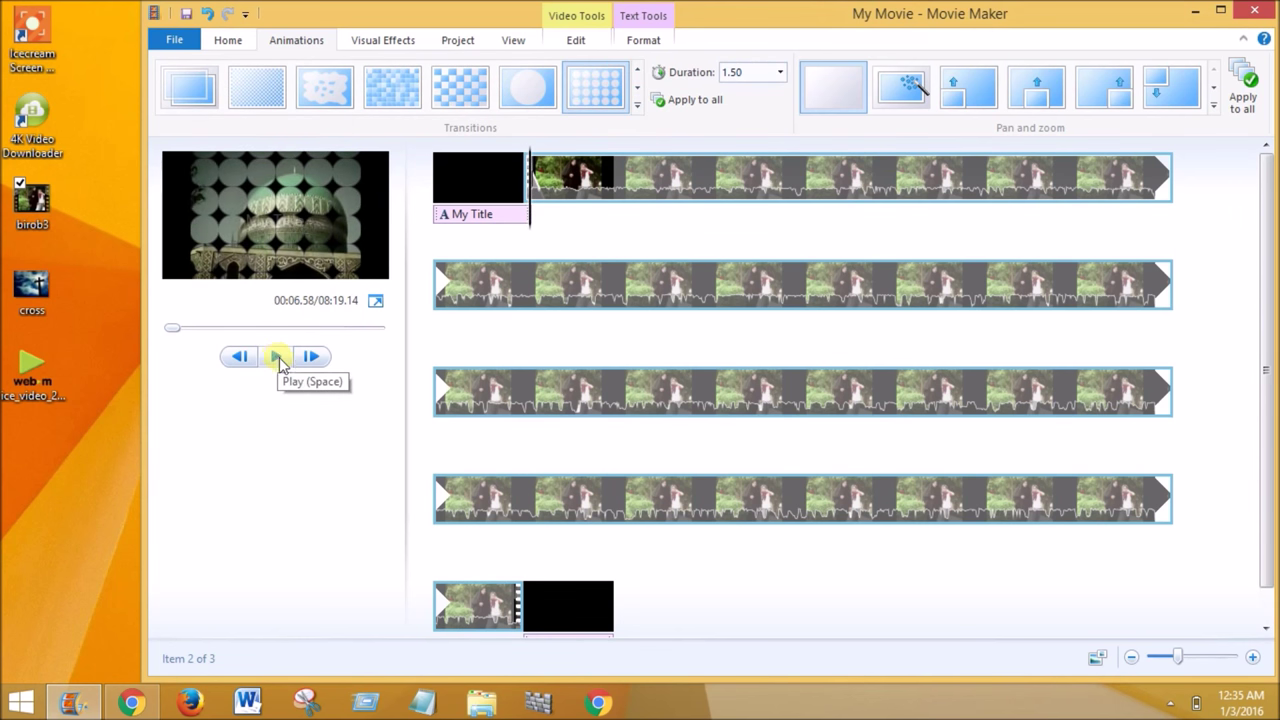
Step: Select the closing credits card at the end of the storyboard
scroll(663, 446, "down", 1)
left_click(522, 576)
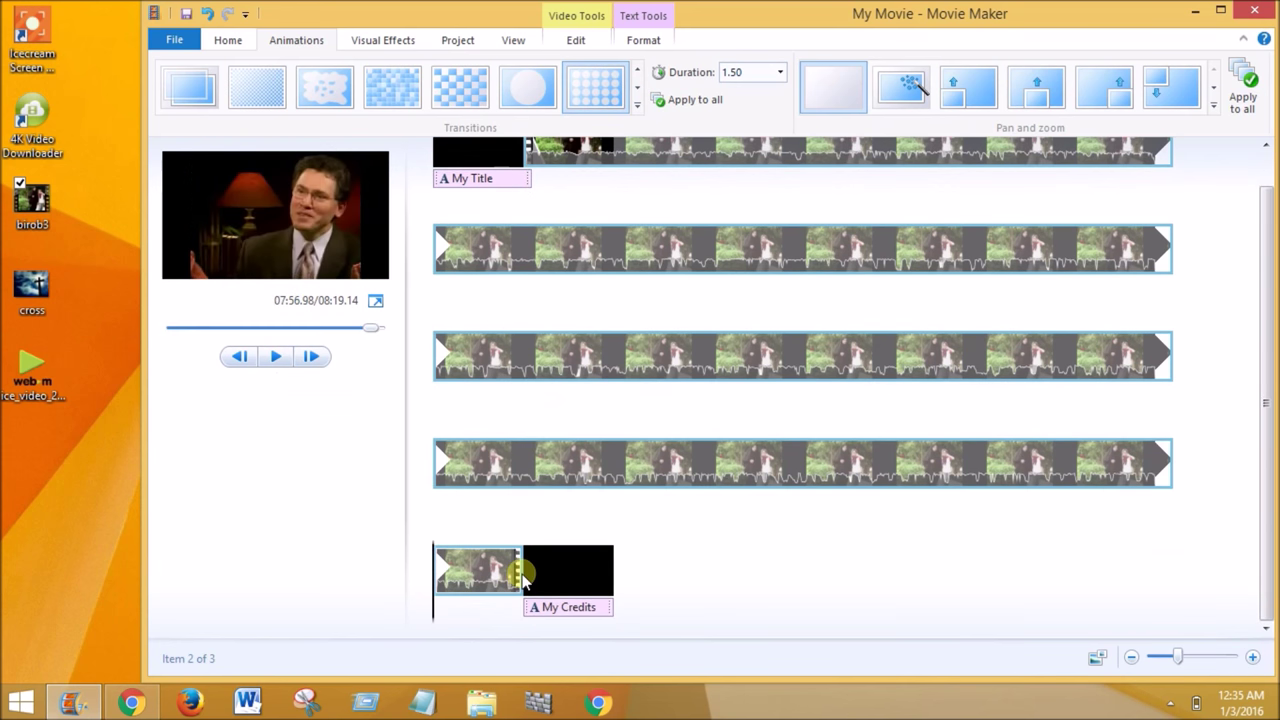
left_click(525, 570)
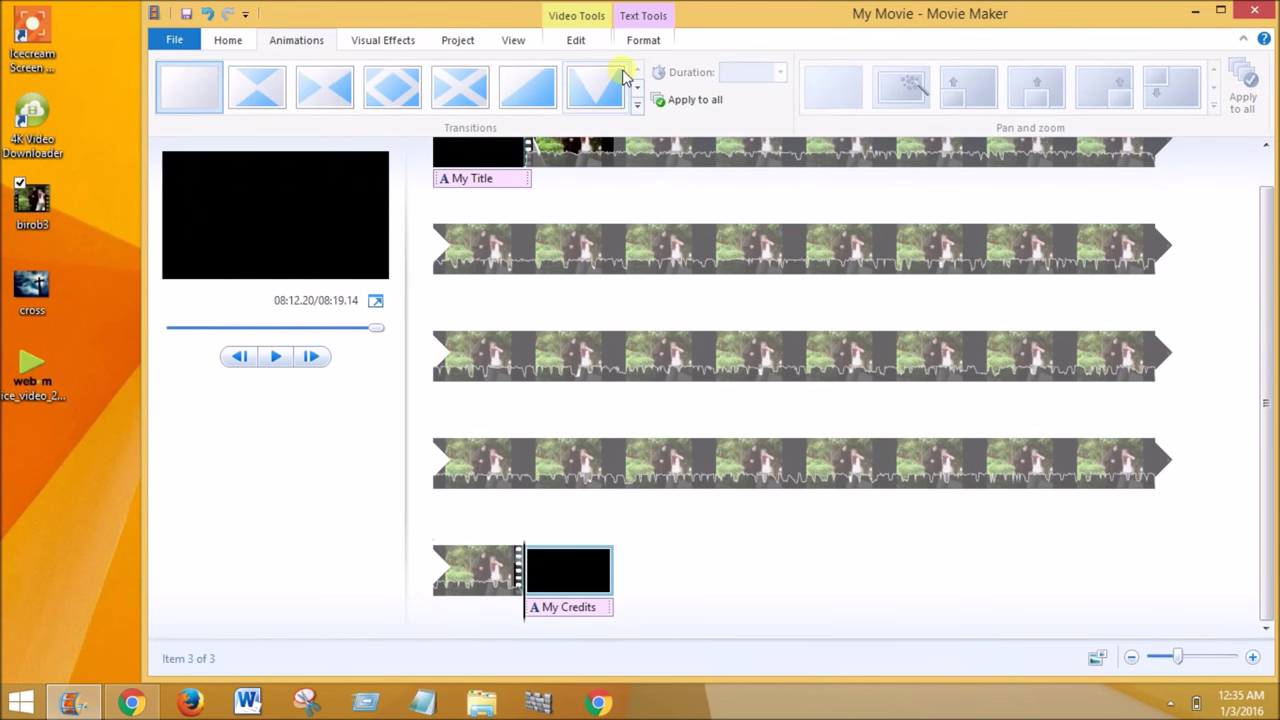
scroll(786, 363, "up", 1)
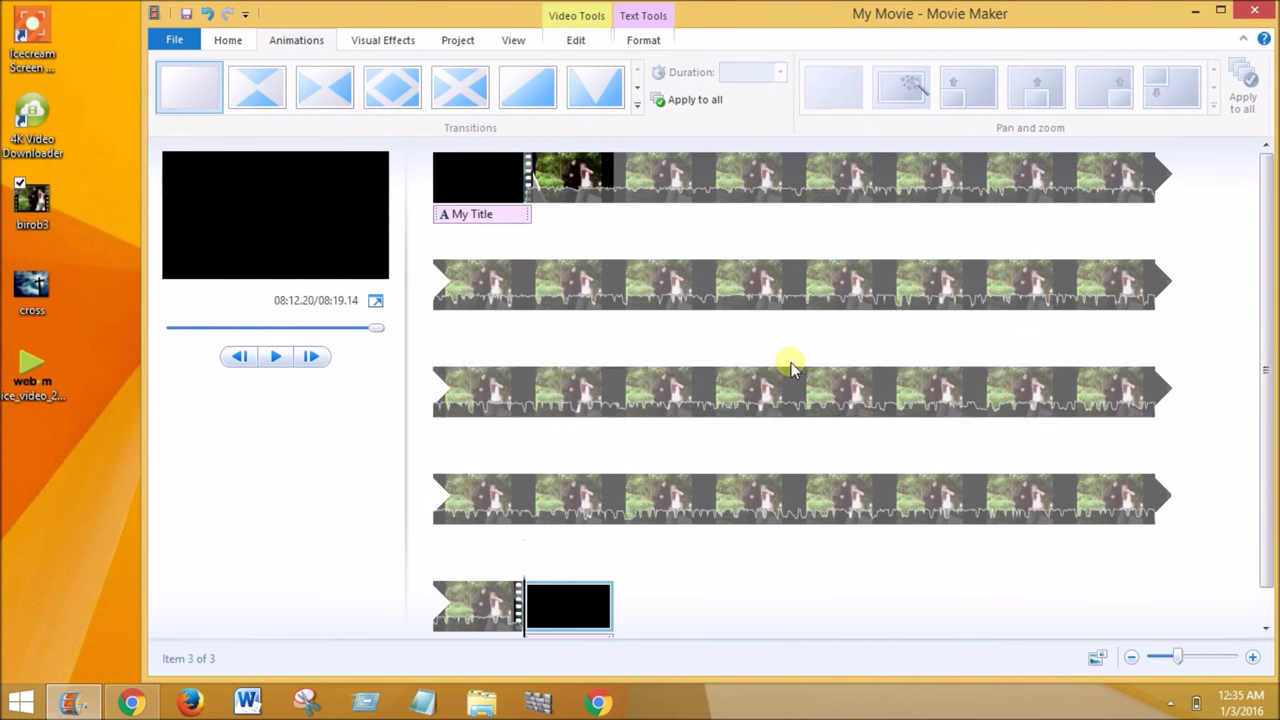
Step: Open the Save movie menu and close it without saving
left_click(181, 43)
mouse_move(223, 276)
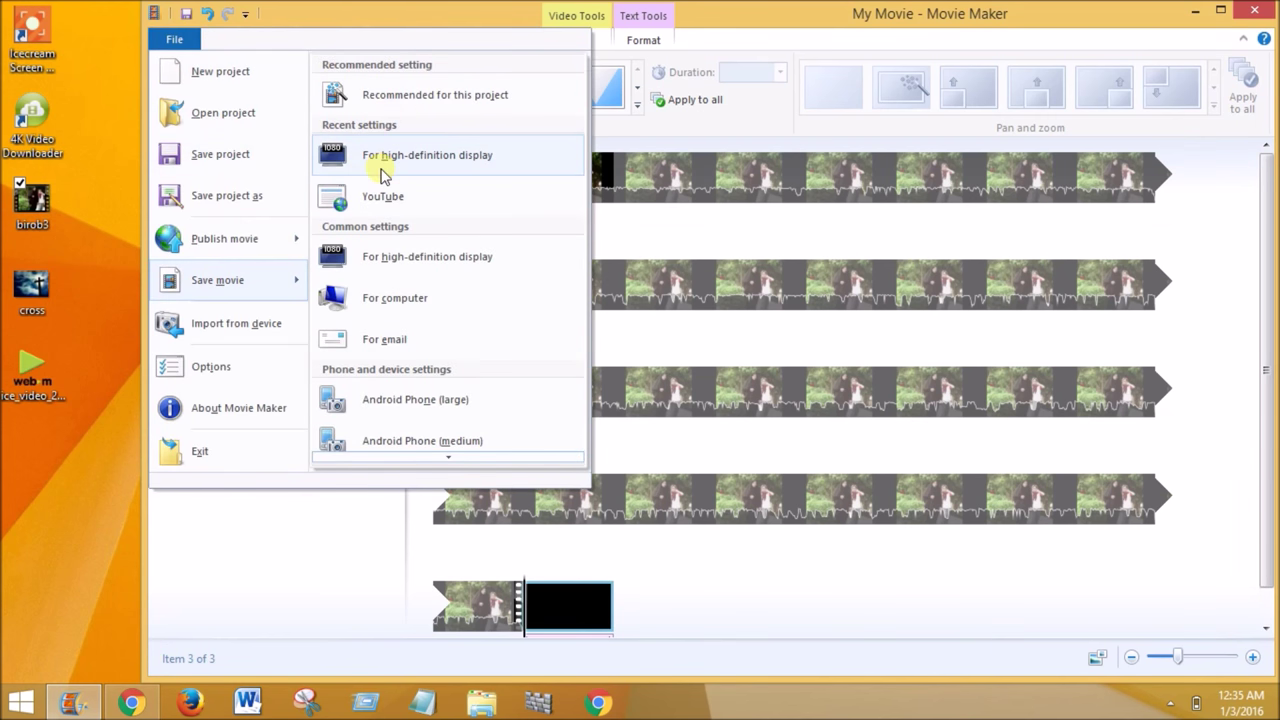
left_click(275, 545)
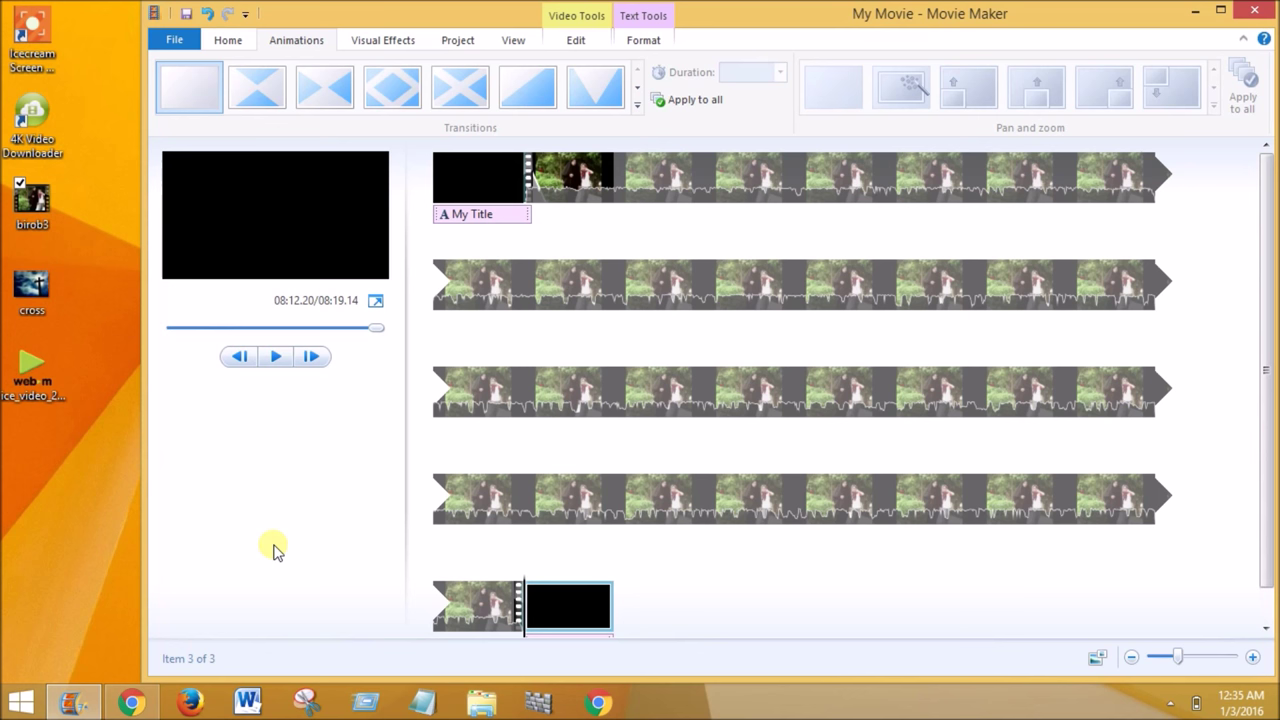
Step: Switch to the browser's YouTube tab and open the video upload page
left_click(33, 217)
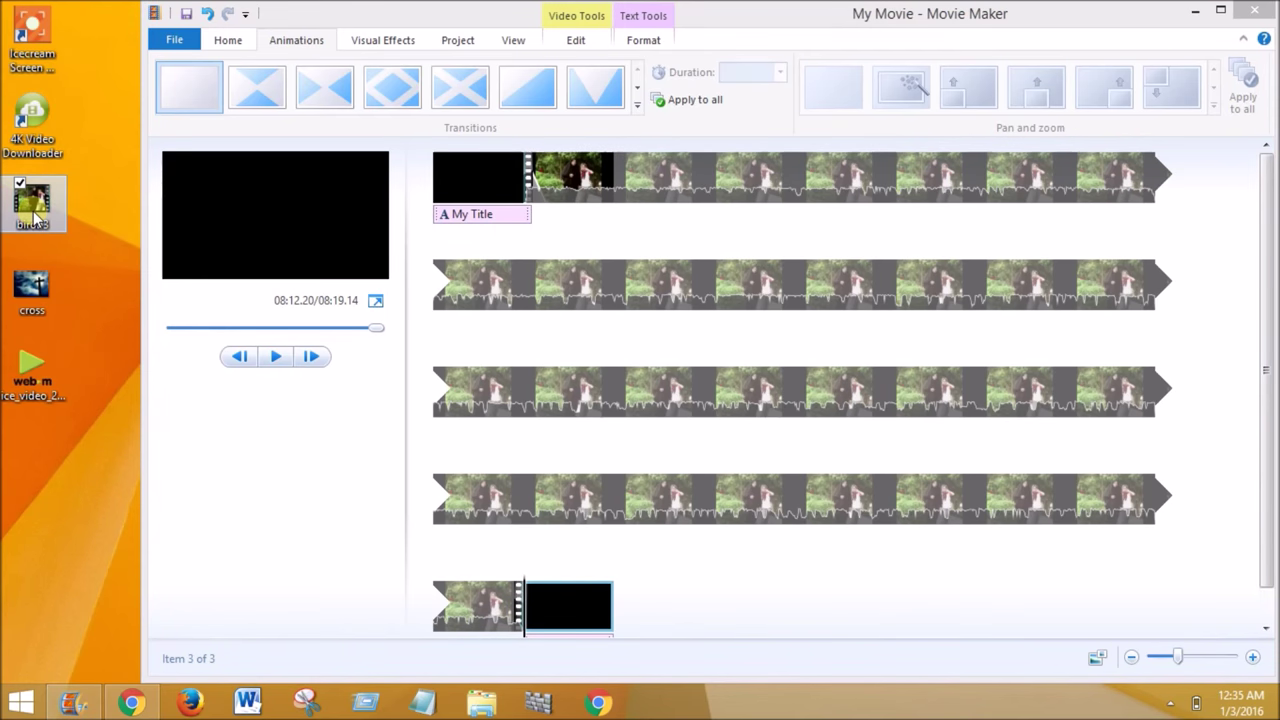
left_click(130, 703)
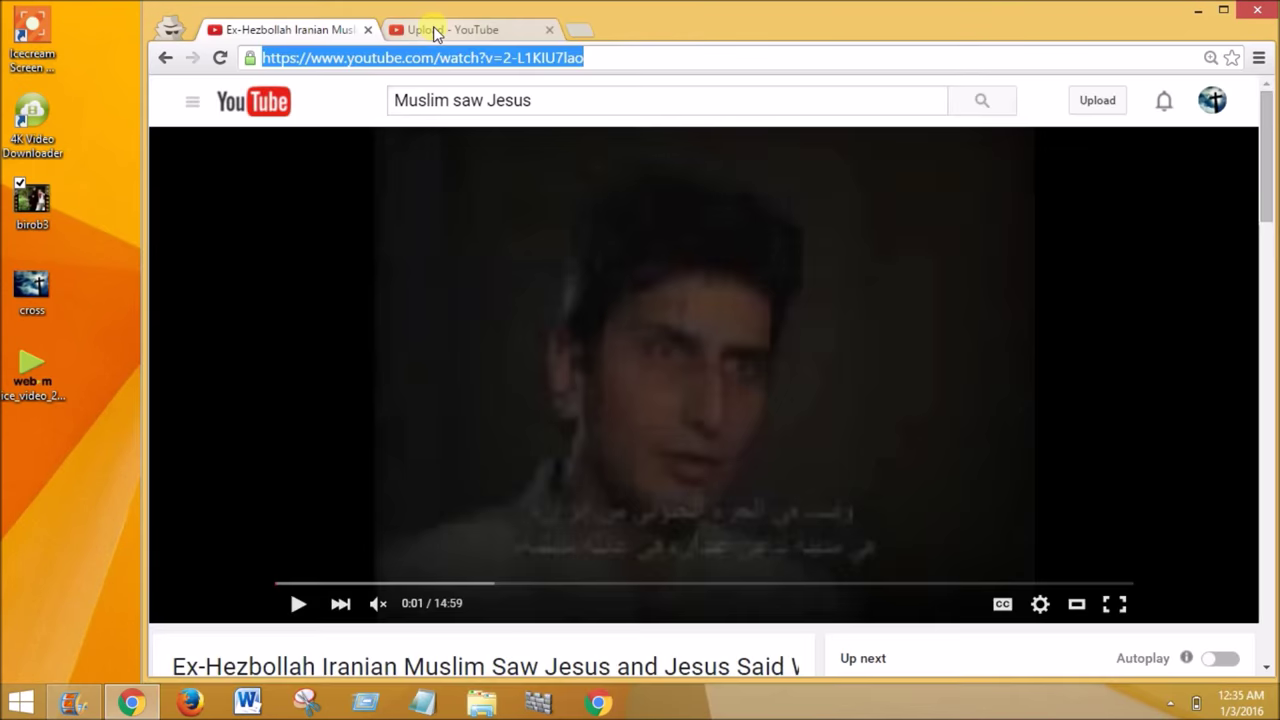
left_click(433, 27)
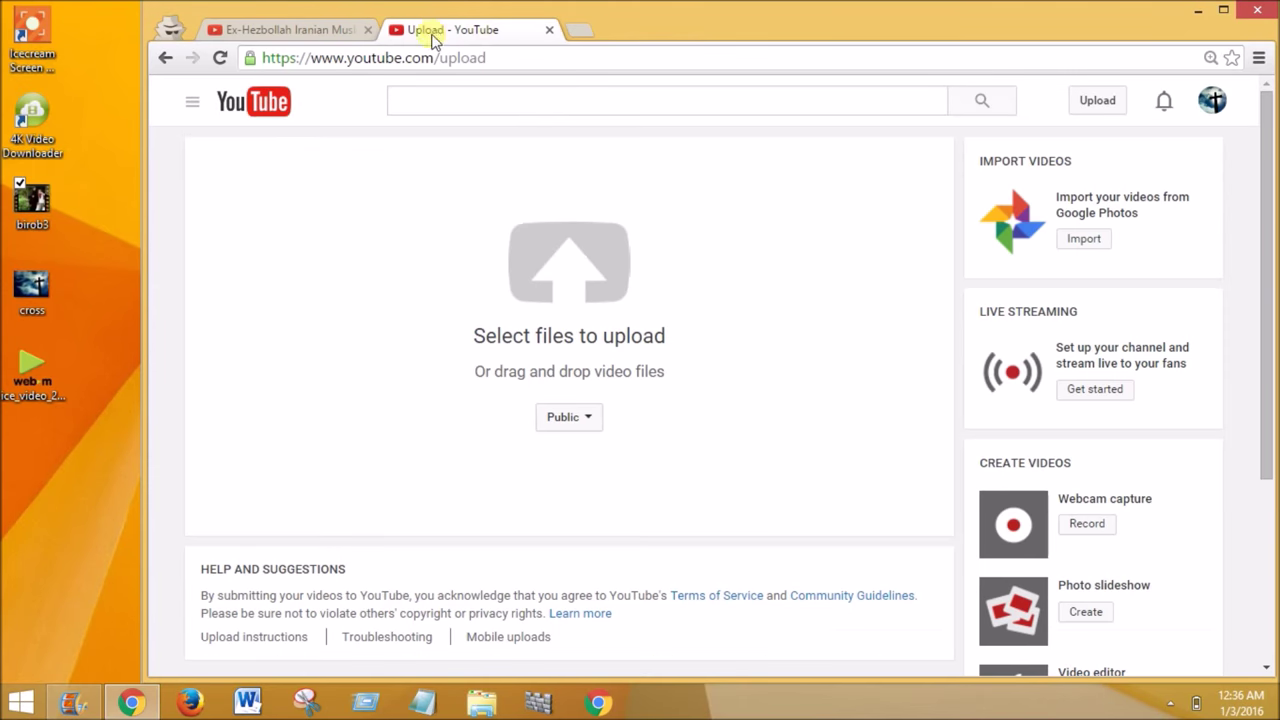
left_click(1100, 106)
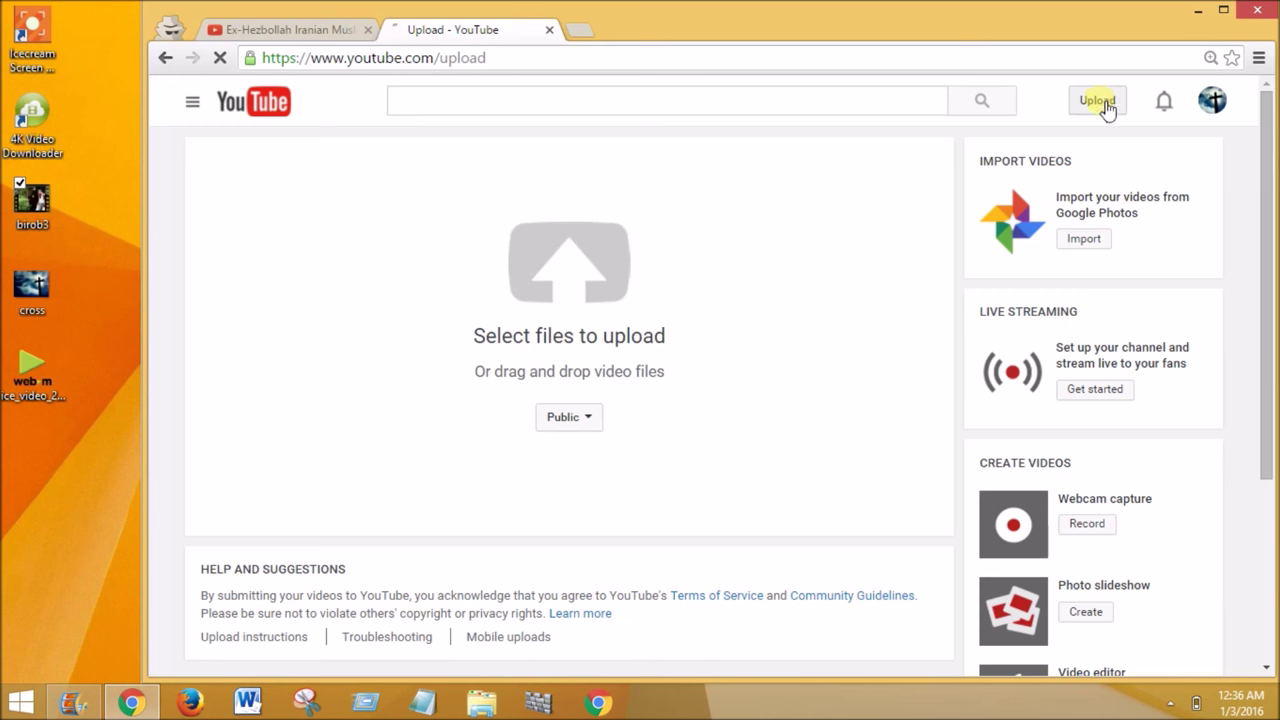
Step: Drag birob3 onto YouTube's upload area and erase the default 'birob3' title
left_click_drag(32, 200, 588, 287)
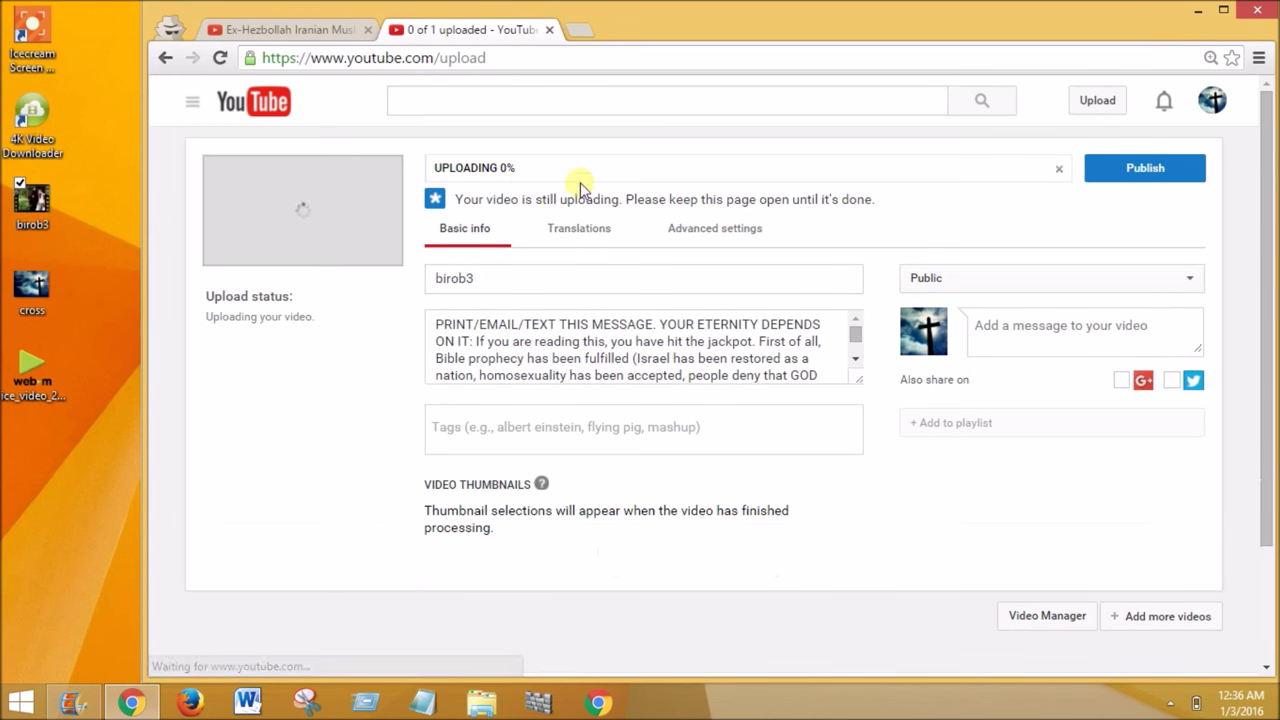
left_click(663, 288)
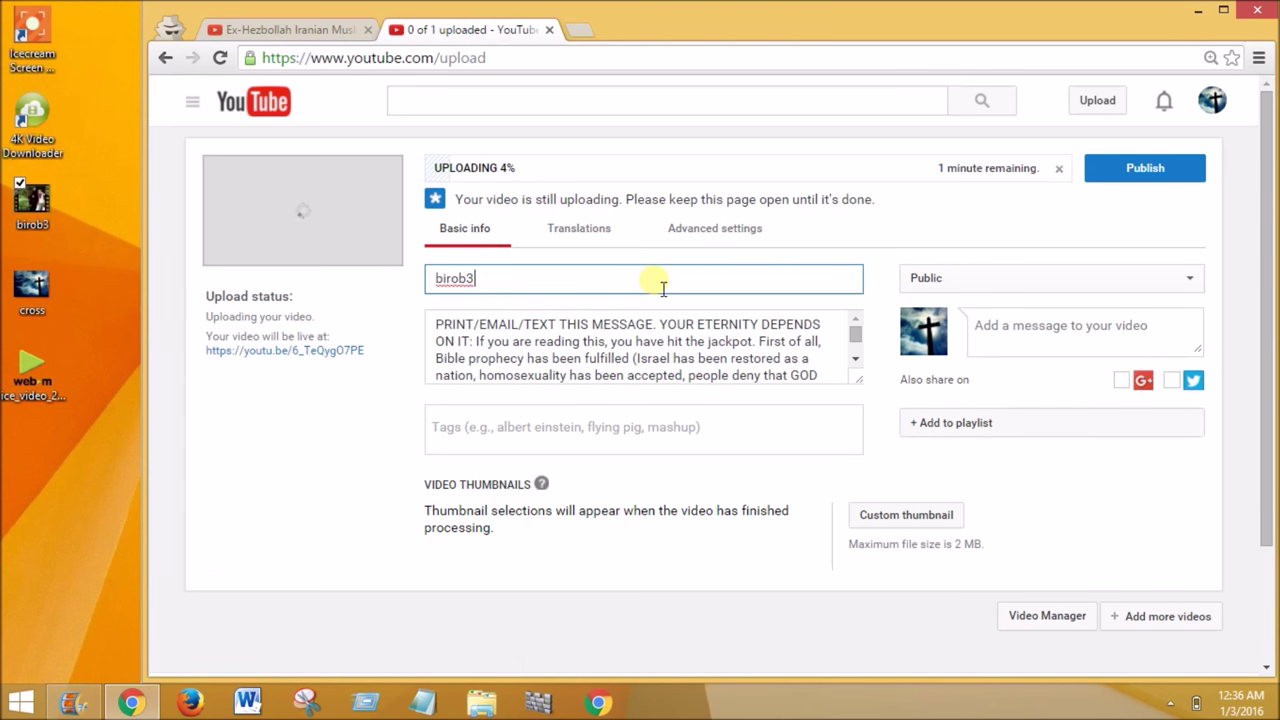
key("BackSpace")
key("BackSpace")
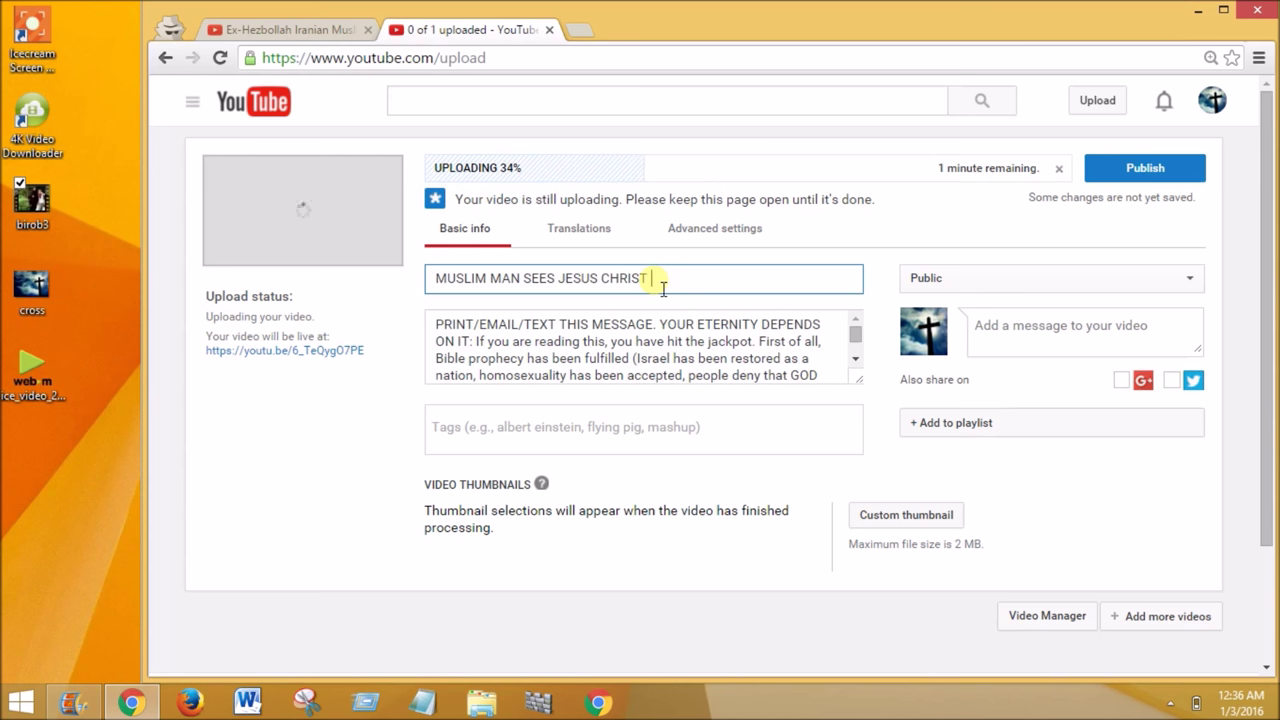
Step: Insert blank lines at the start of the description, then place the caret in Tags
left_click(858, 384)
mouse_move(855, 340)
left_mouse_down()
mouse_move(850, 500)
mouse_move(858, 318)
left_mouse_up()
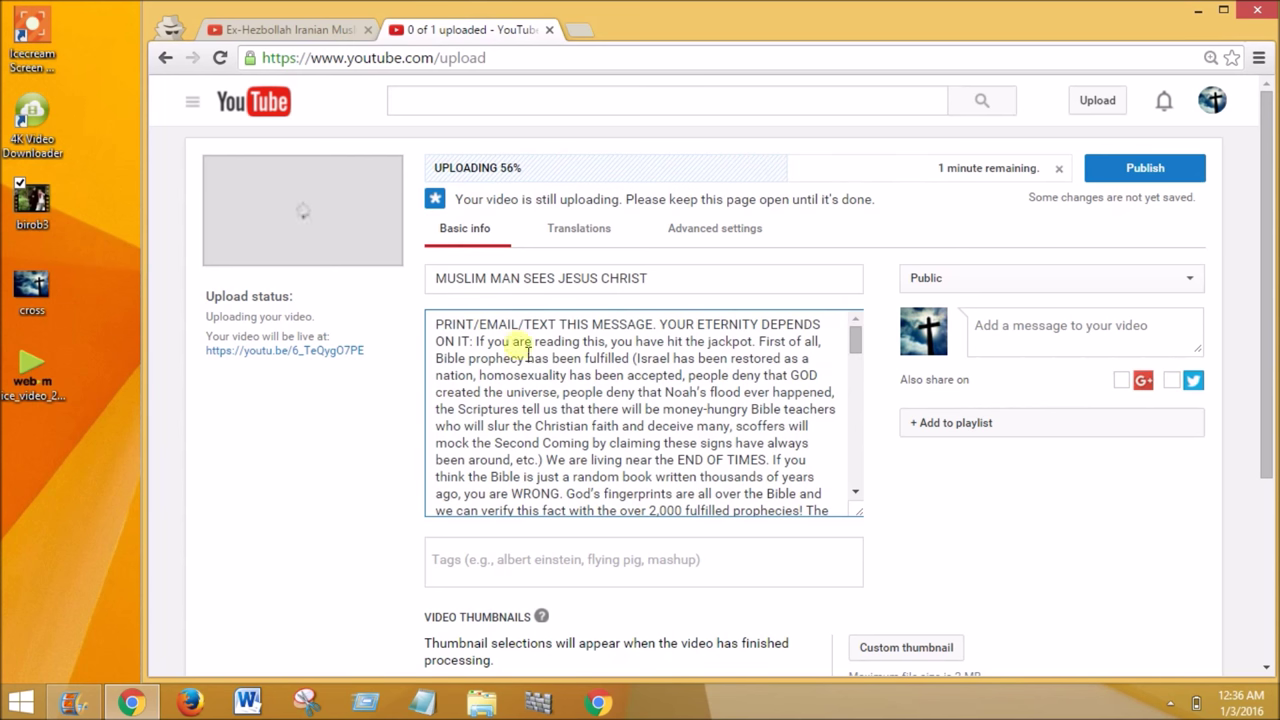
left_click(437, 333)
key("Return")
key("Return")
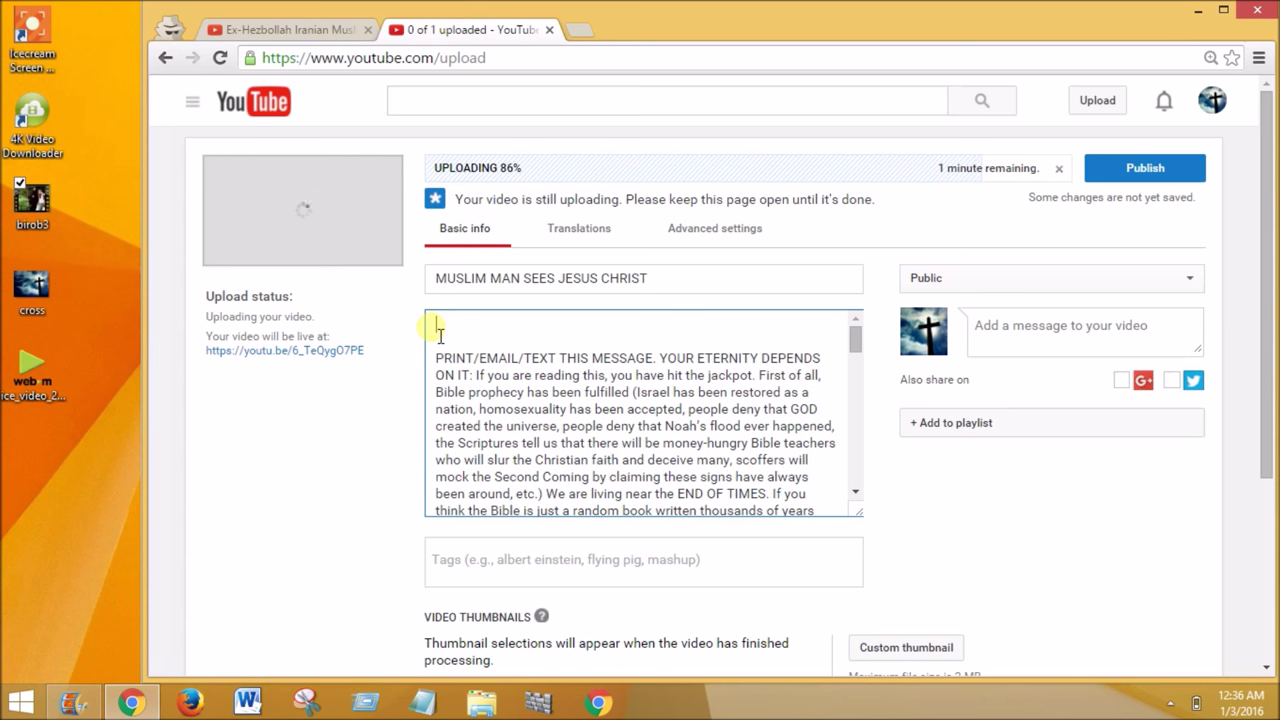
left_click(471, 578)
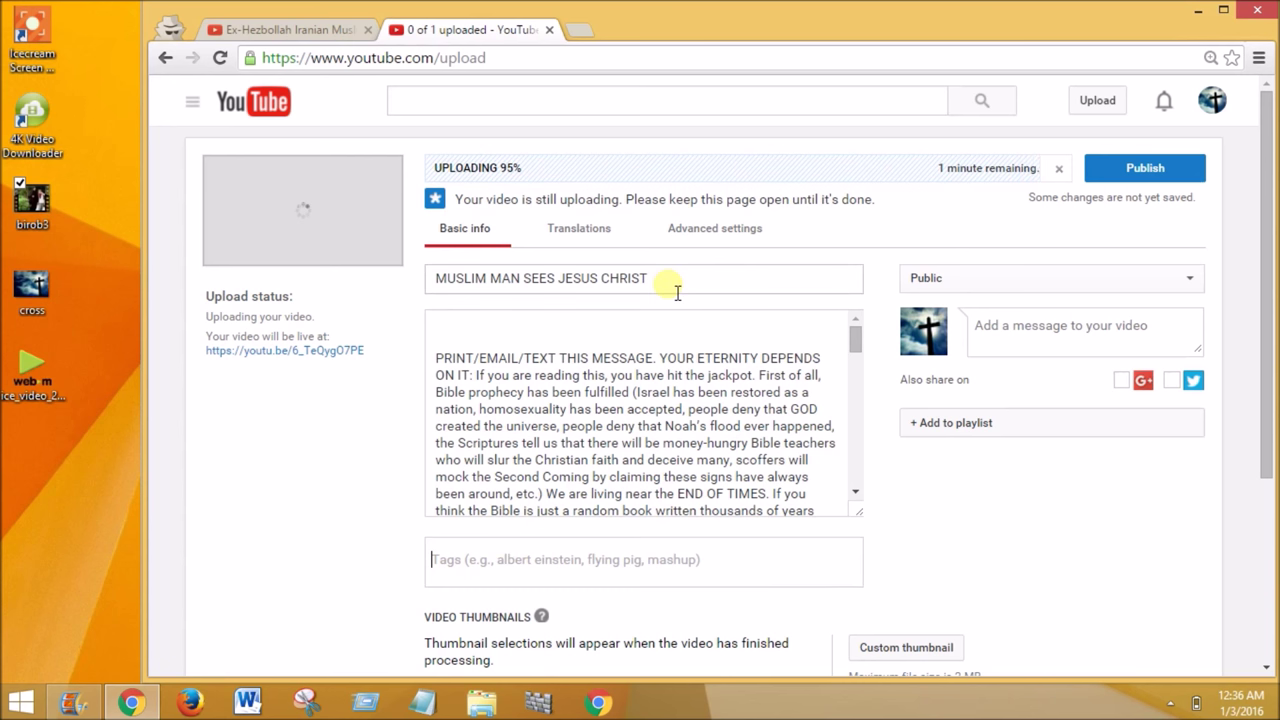
left_click(490, 577)
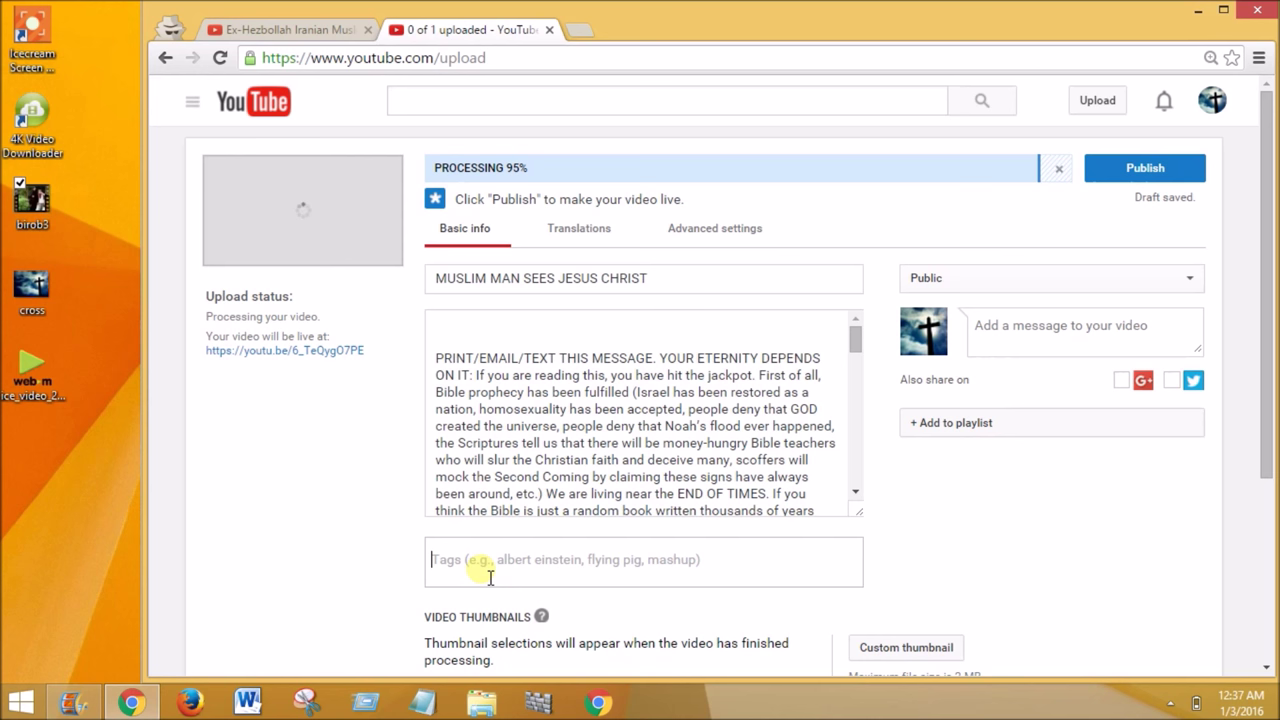
Step: Add the tags Islam, Muslim and Conversion, re-entering Conversion once
type("Islam")
key("Return")
type("Muslim")
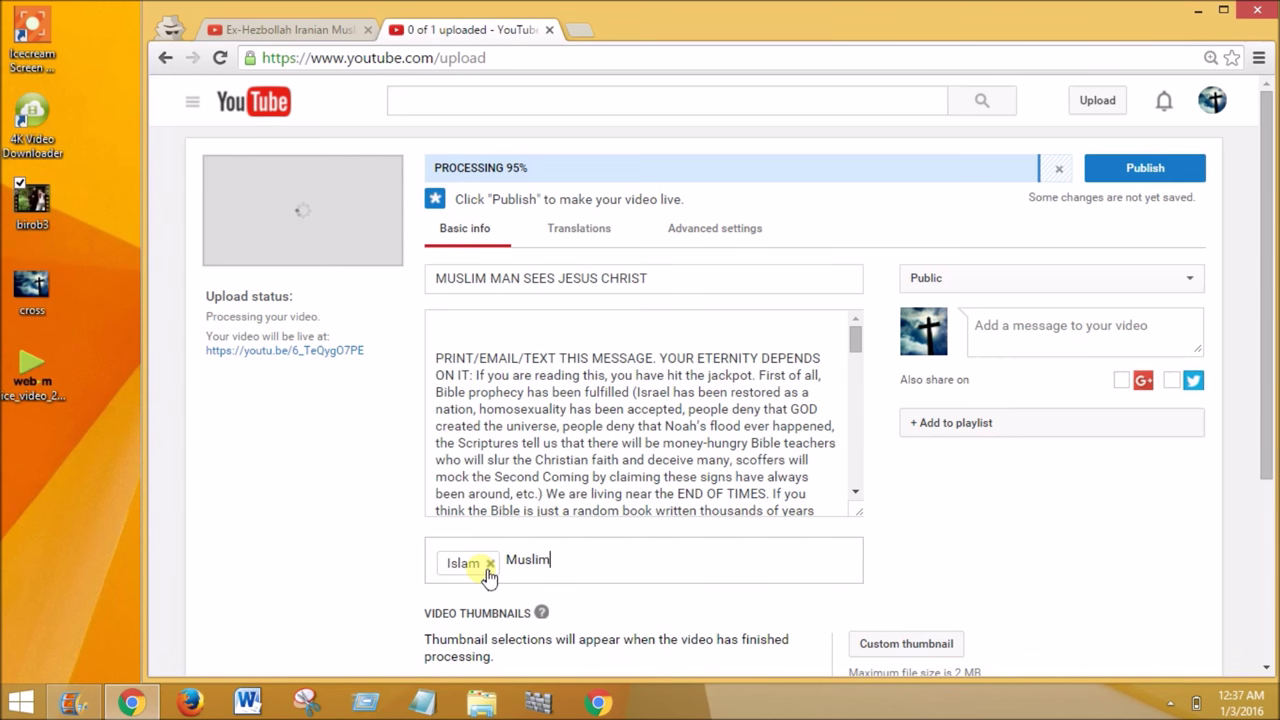
key("Return")
type("Conversion")
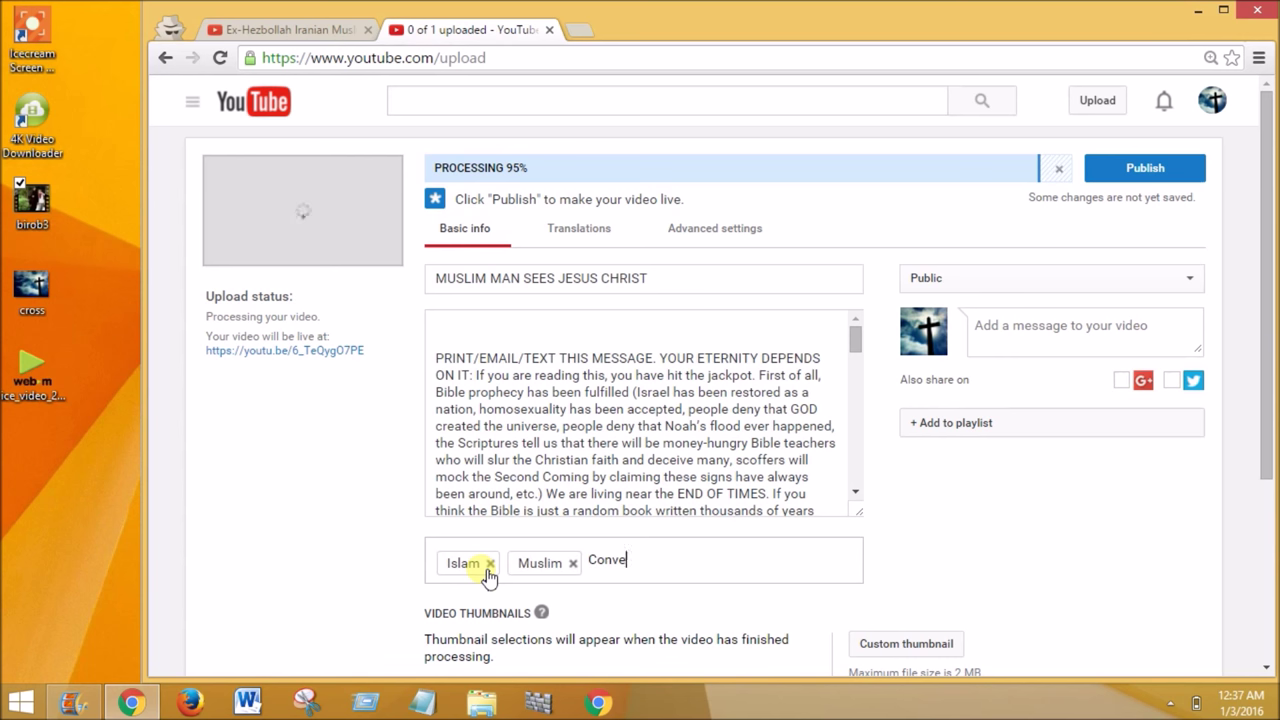
key("Return")
key("BackSpace")
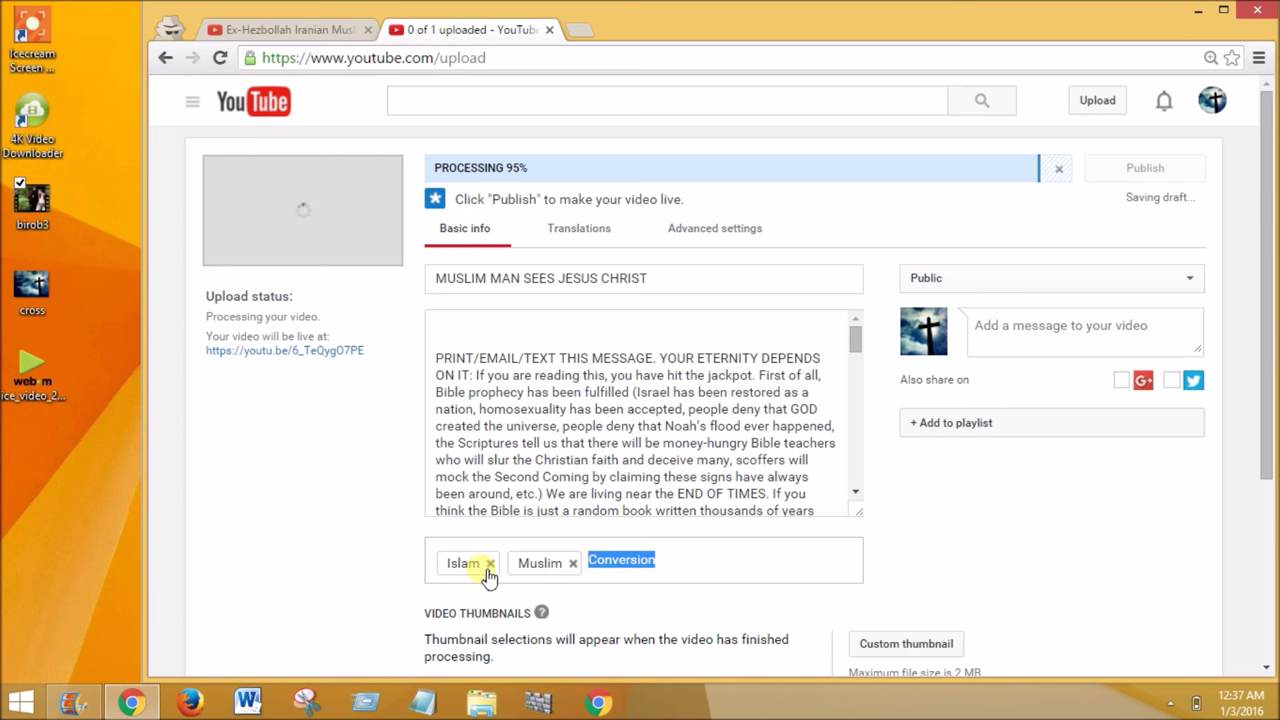
key("BackSpace")
type("Conversion")
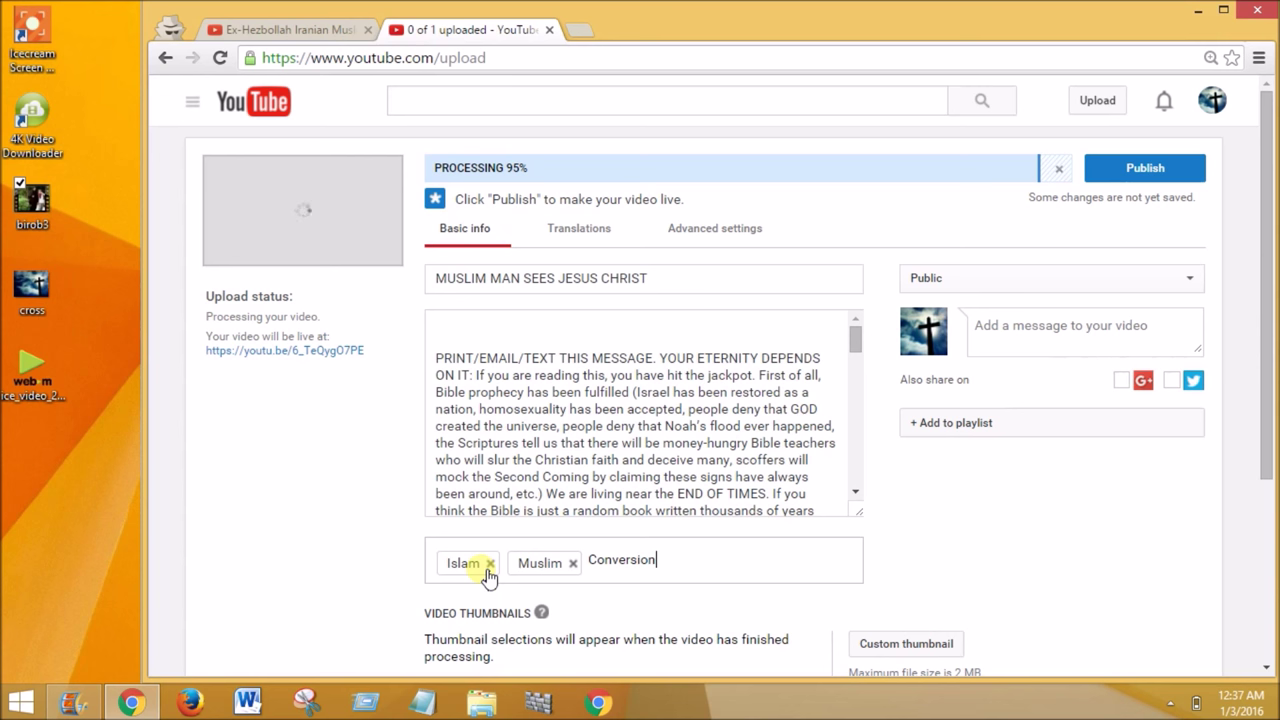
key("Return")
Step: Add the tags God, Allah, Bible, Quran and Muslim Sees Jesus
type("God")
key("Return")
type("Allah")
key("Return")
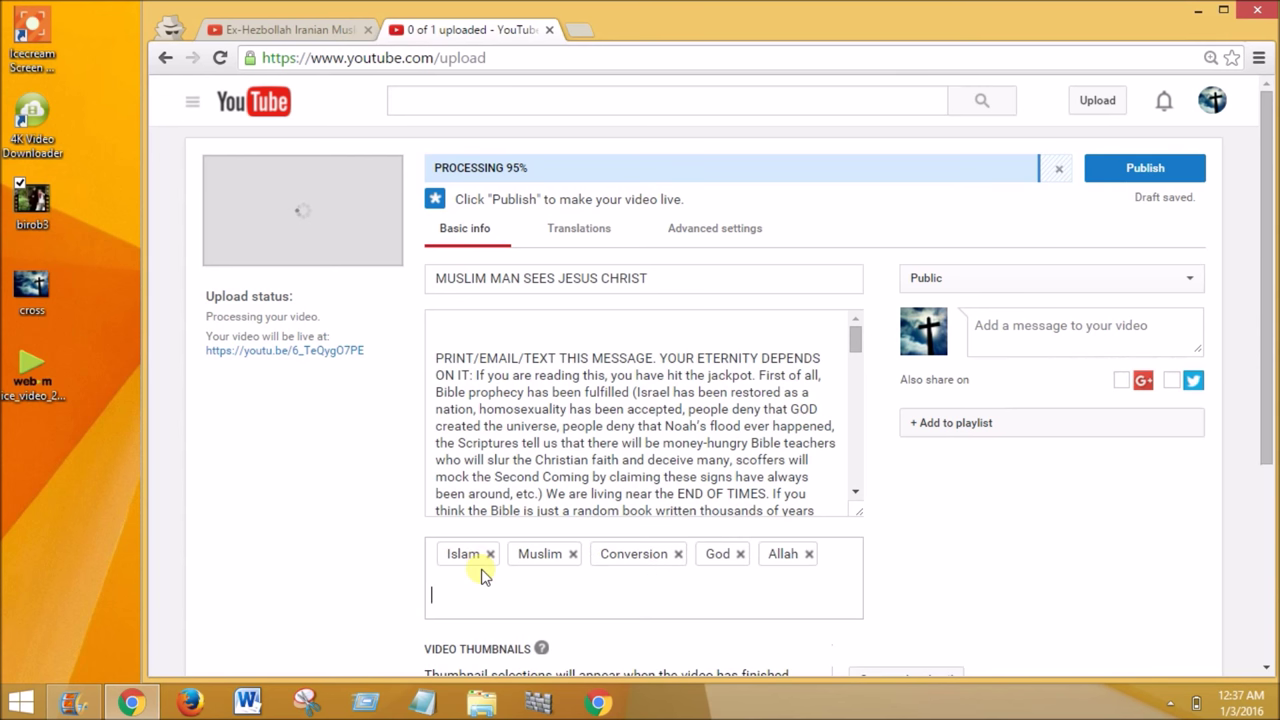
type("Bible")
key("Return")
type("Quran")
key("Return")
type("Muslim")
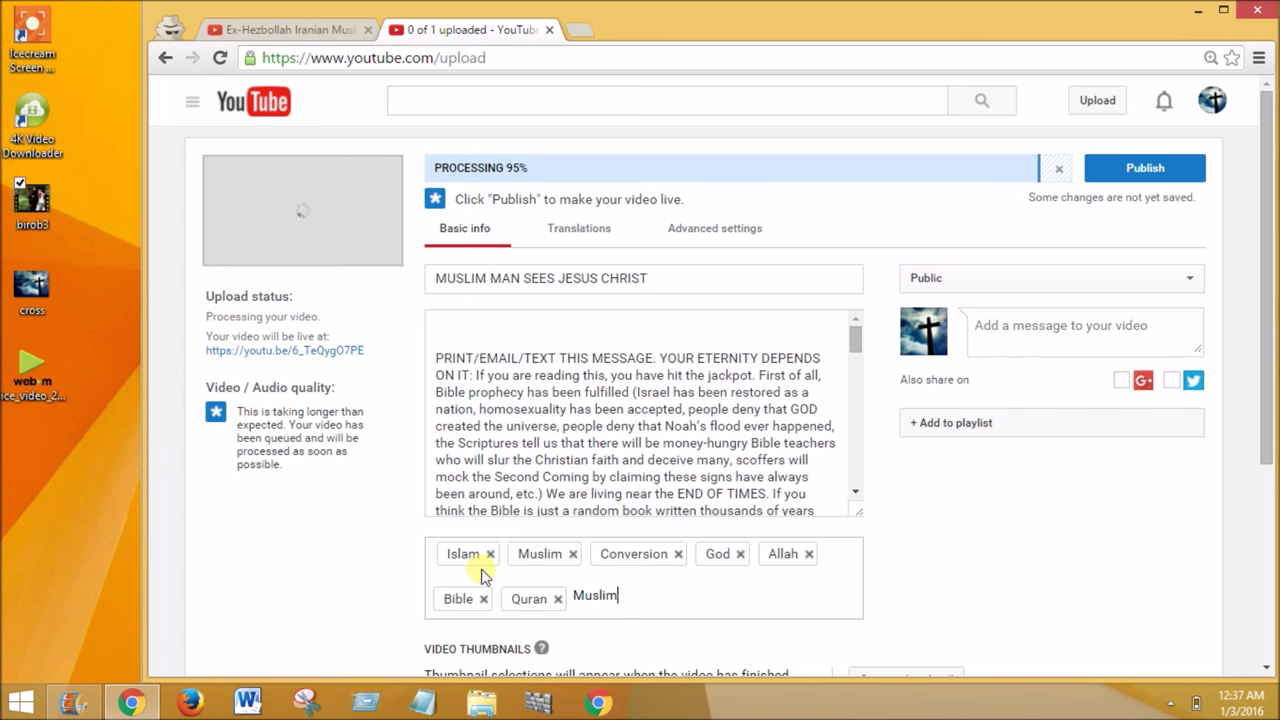
type(" Sees Jesus")
key("Return")
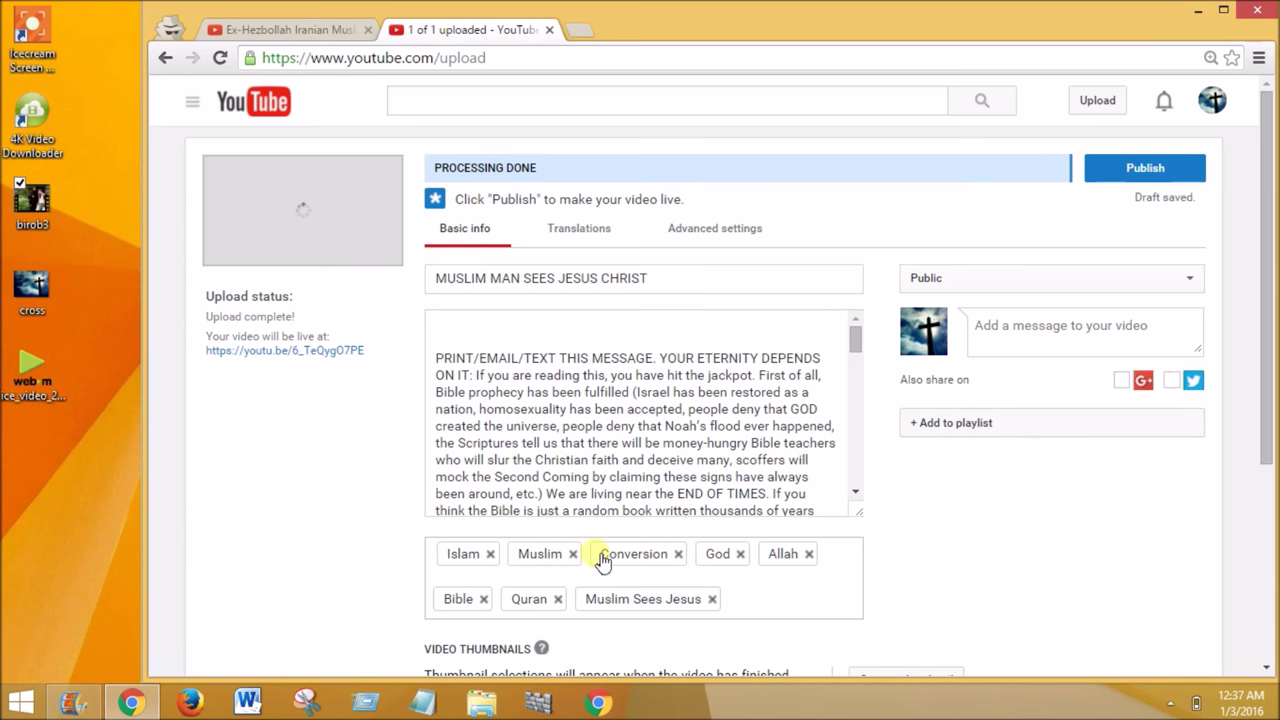
scroll(1263, 383, "down", 2)
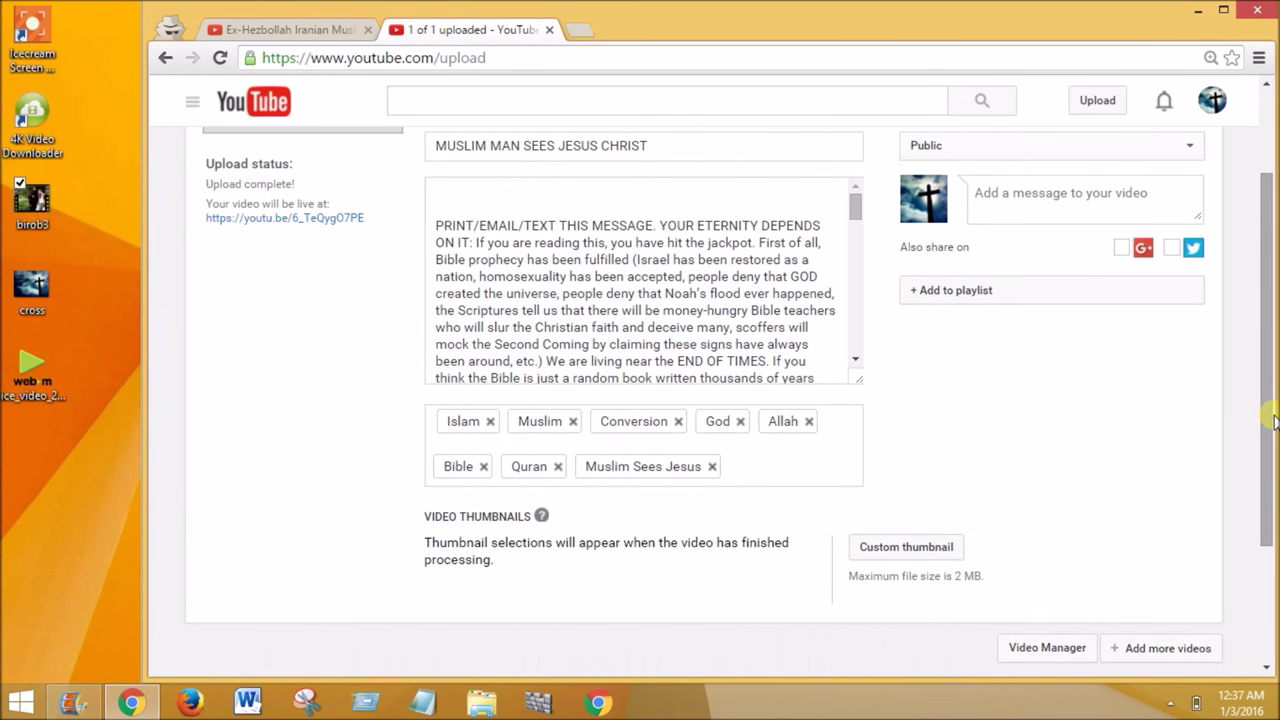
Step: Review the finished upload's title, description and tags fields
scroll(1263, 370, "up", 1)
scroll(1263, 360, "up", 1)
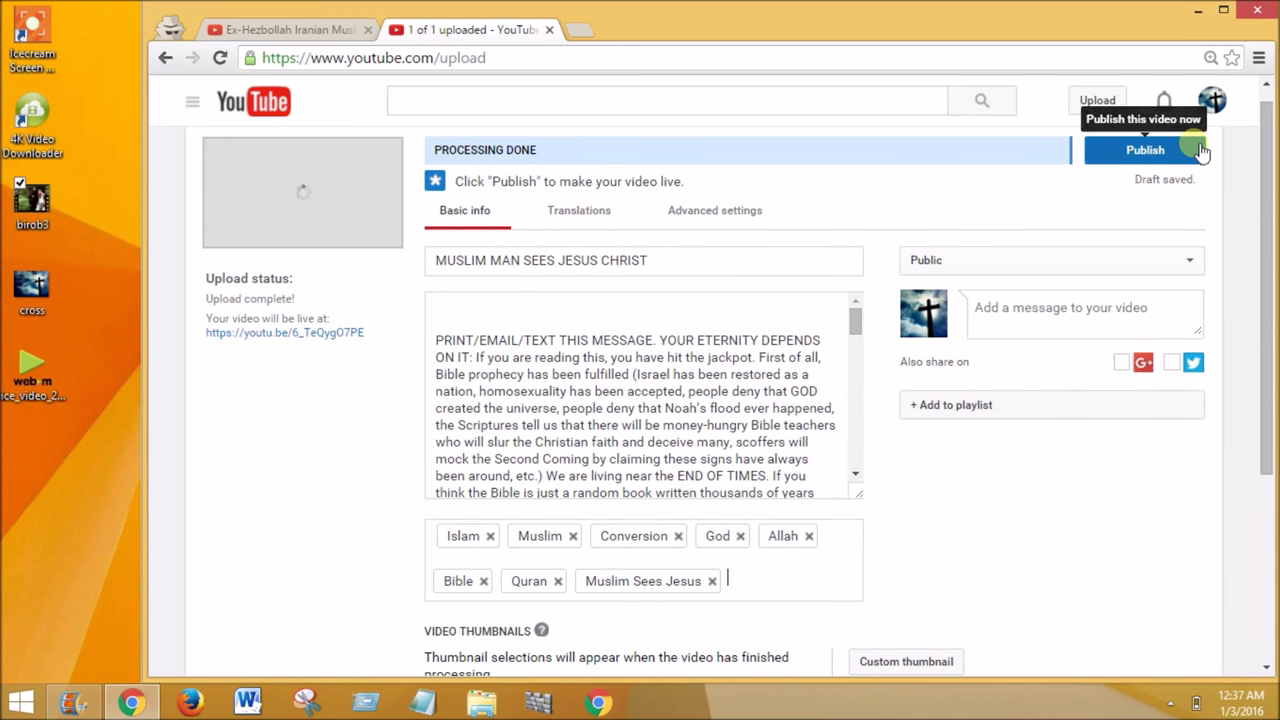
left_click(658, 262)
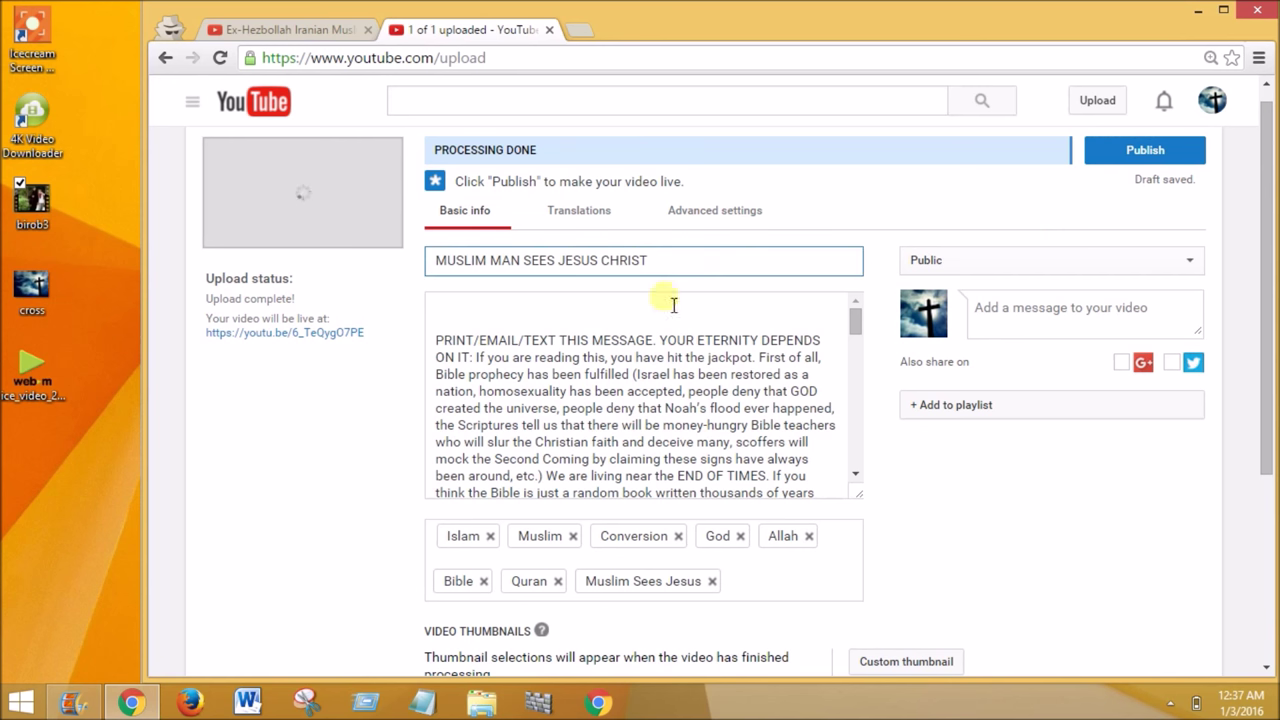
left_click(700, 378)
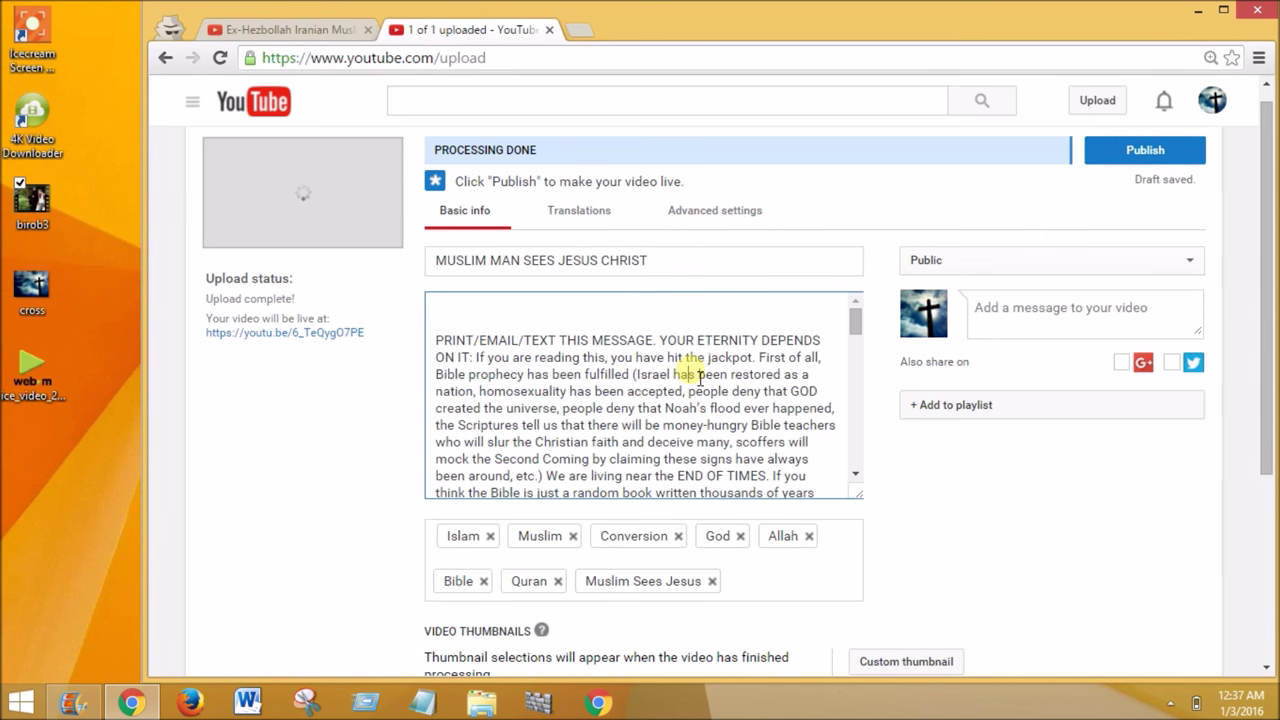
left_click(740, 586)
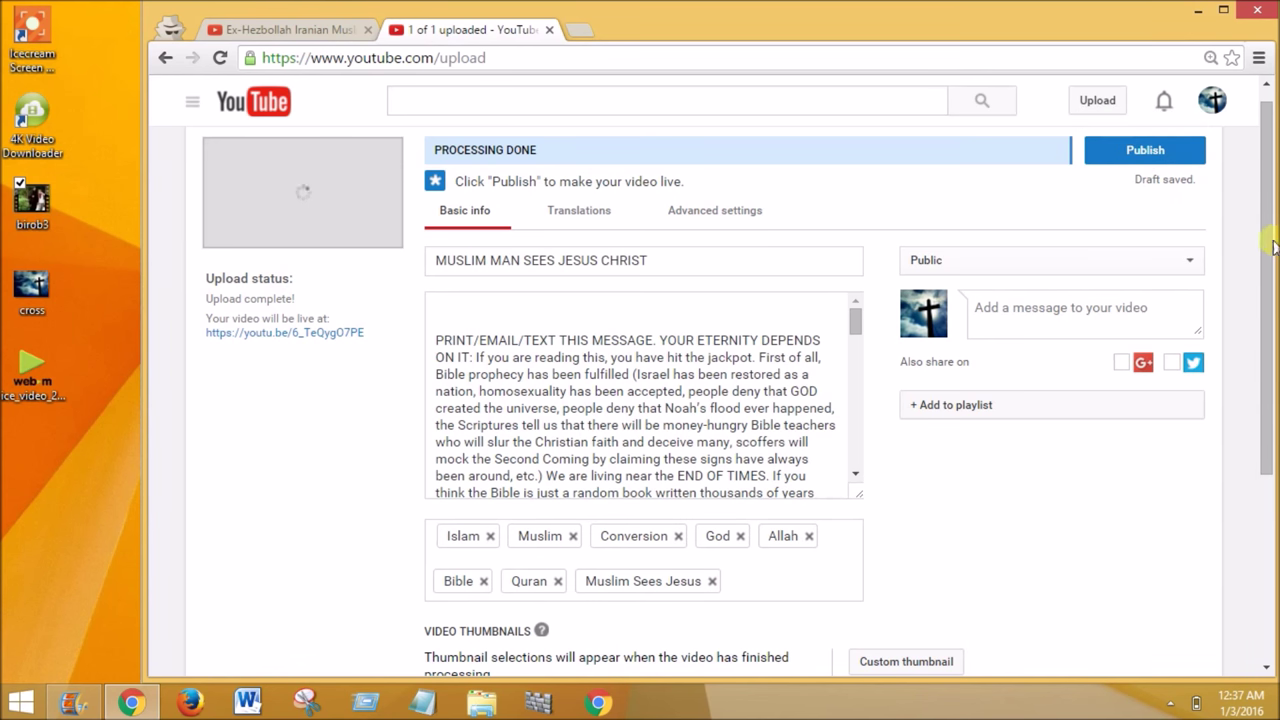
Step: Scroll through the upload form, then return to the Ex-Hezbollah Iranian Muslim video's watch page
left_click_drag(1264, 240, 1272, 330)
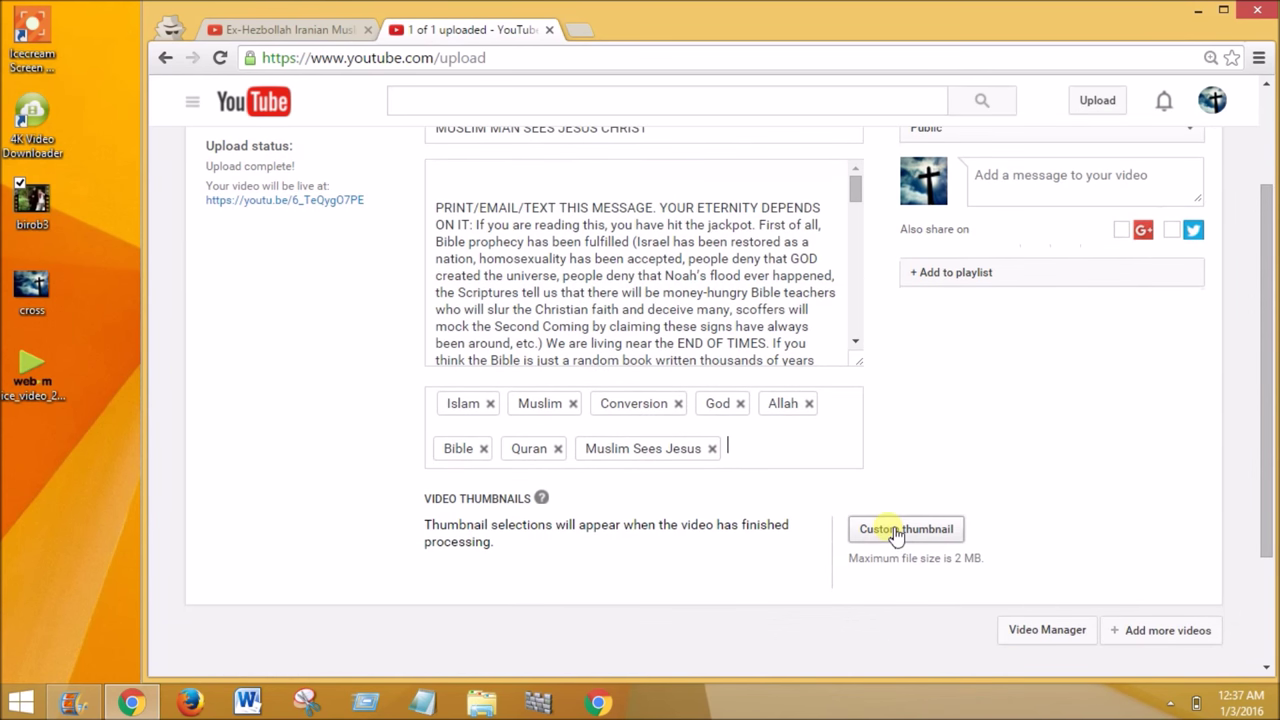
scroll(603, 500, "up", 3)
scroll(845, 491, "down", 10)
scroll(1070, 483, "down", 3)
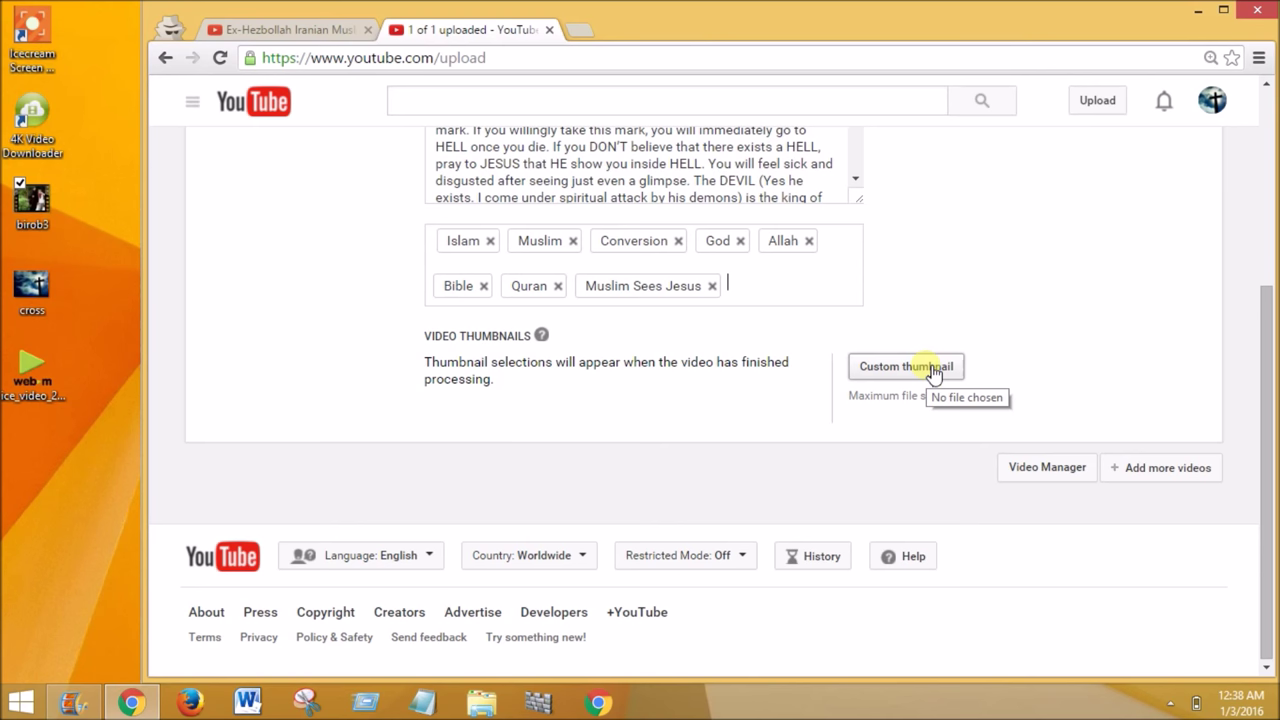
scroll(925, 375, "up", 3)
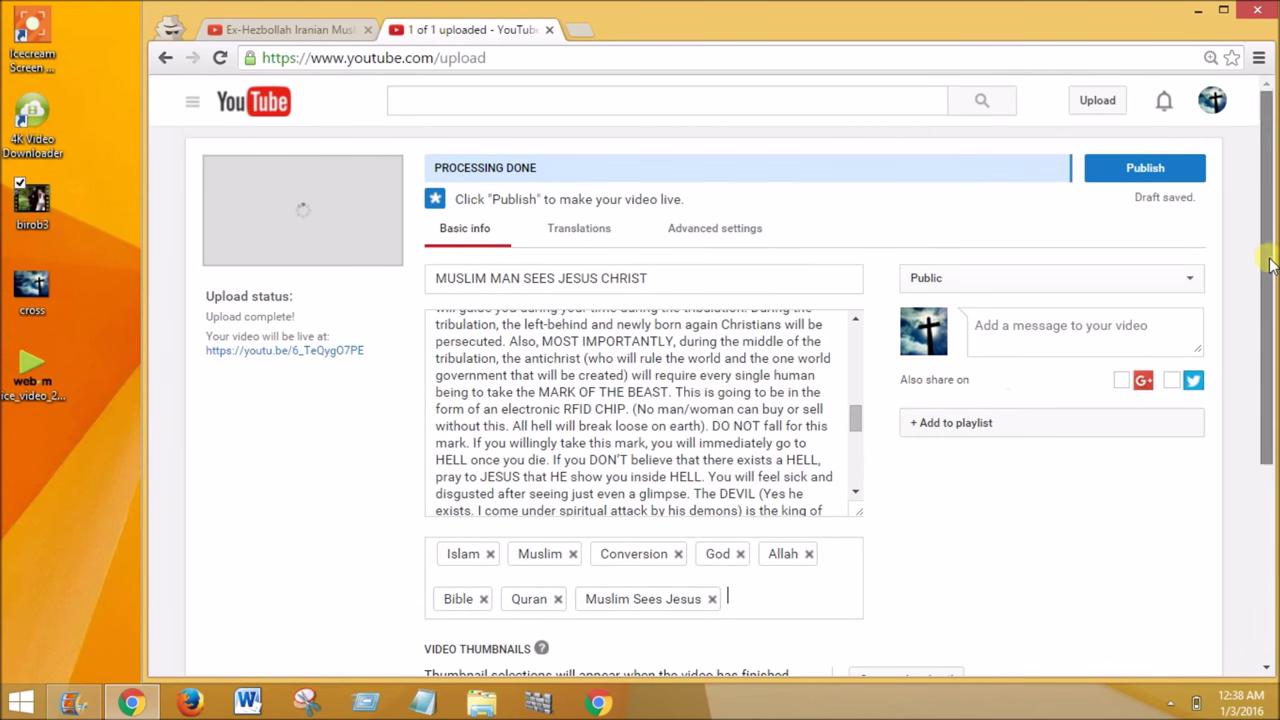
scroll(1265, 322, "down", 1)
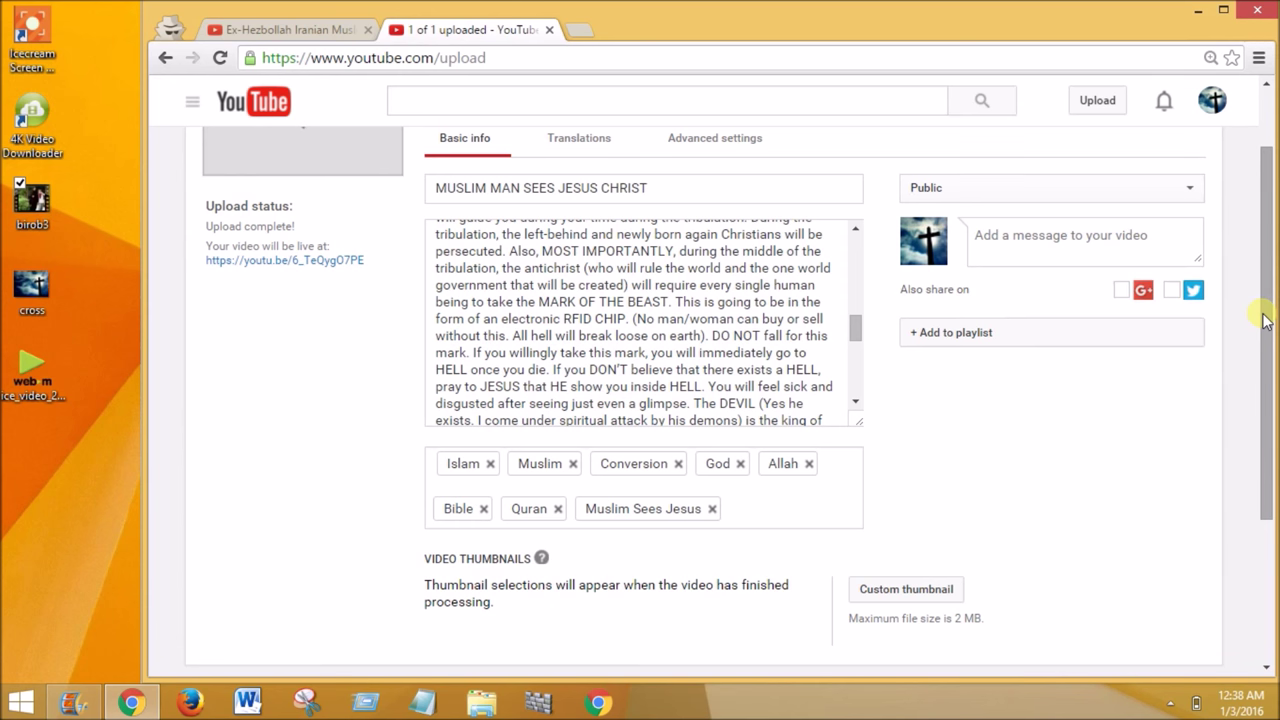
left_click(1266, 114)
left_click(330, 30)
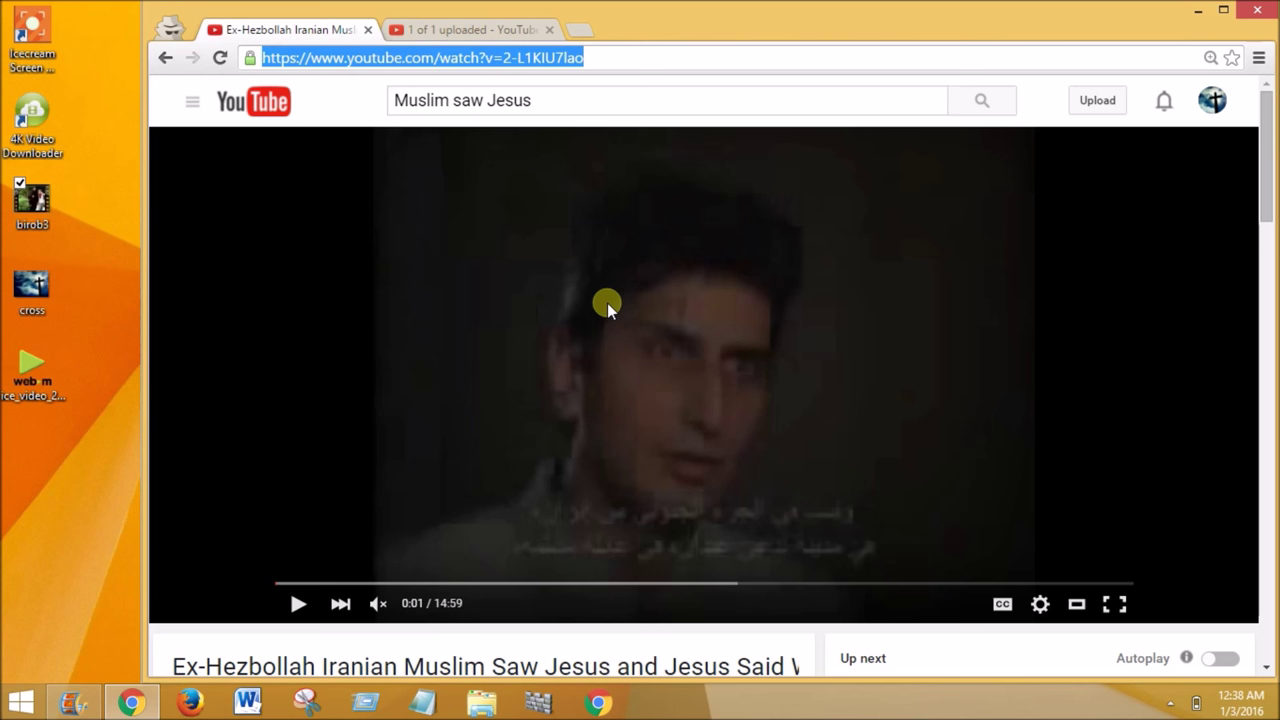
Step: Briefly play and pause the source video, then return to the 'MUSLIM MAN SEES JESUS CHRIST' upload draft
left_click(38, 131)
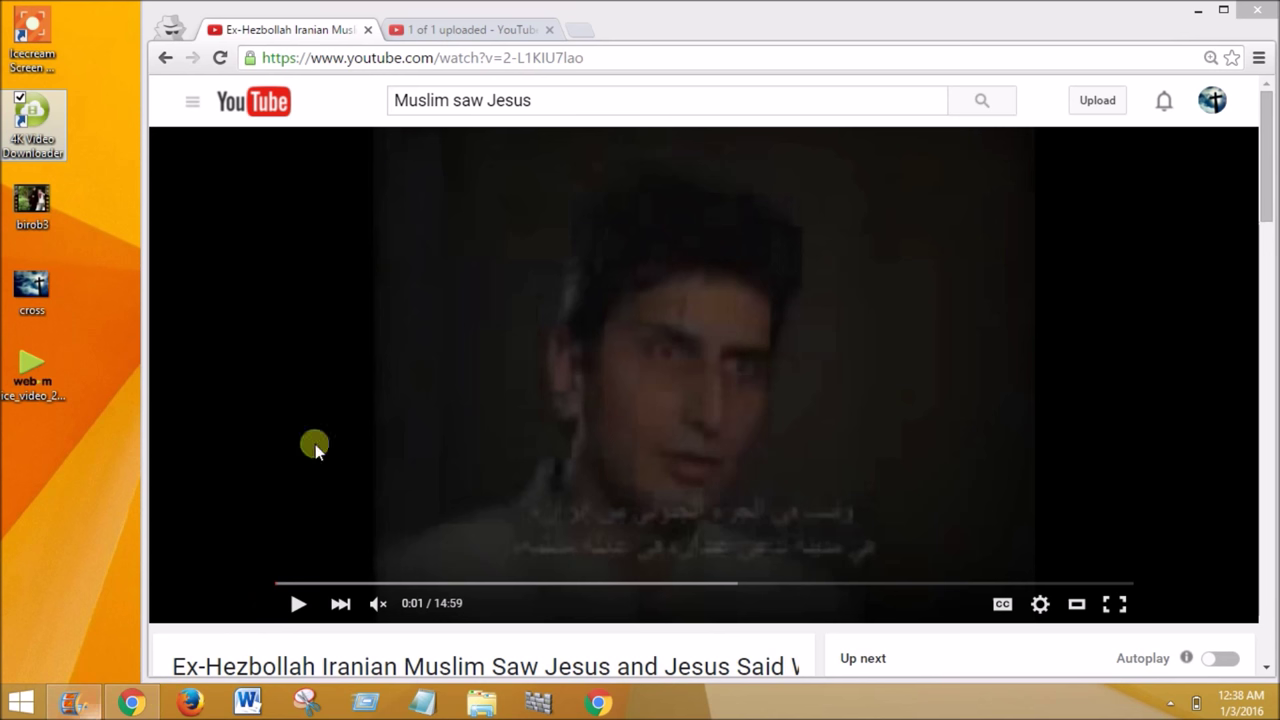
left_click(644, 327)
left_click(639, 341)
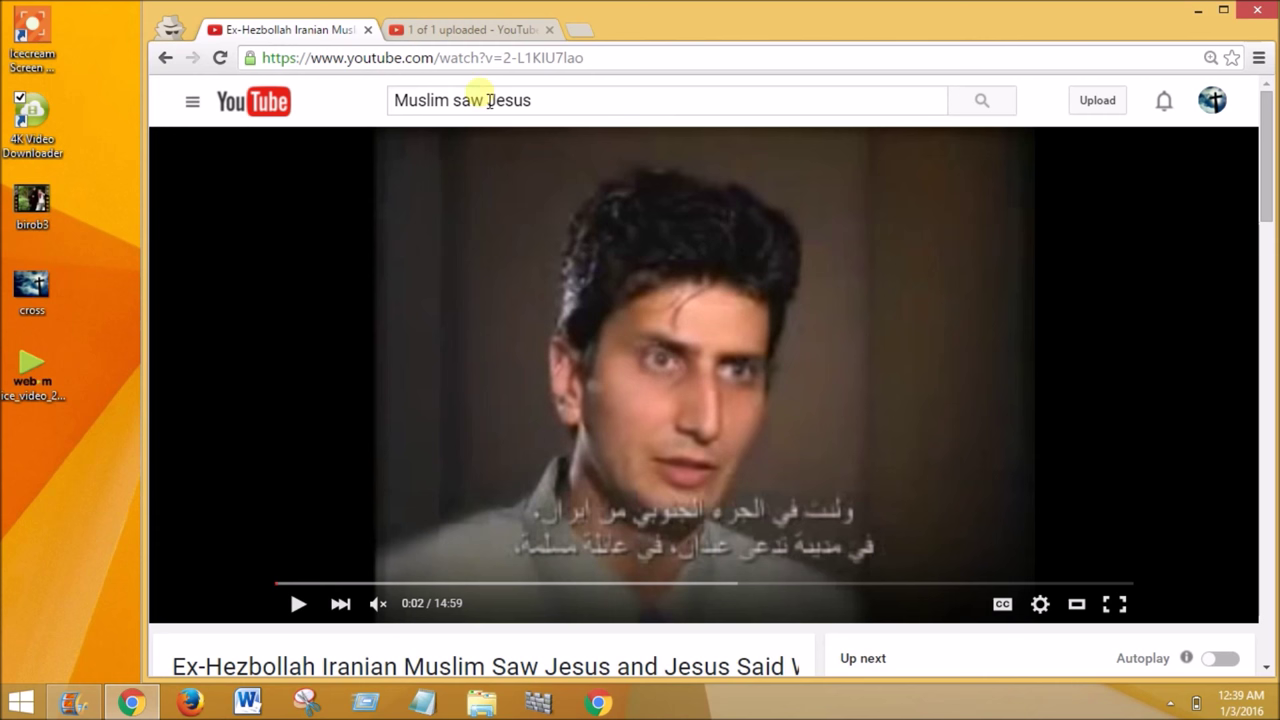
left_click(456, 32)
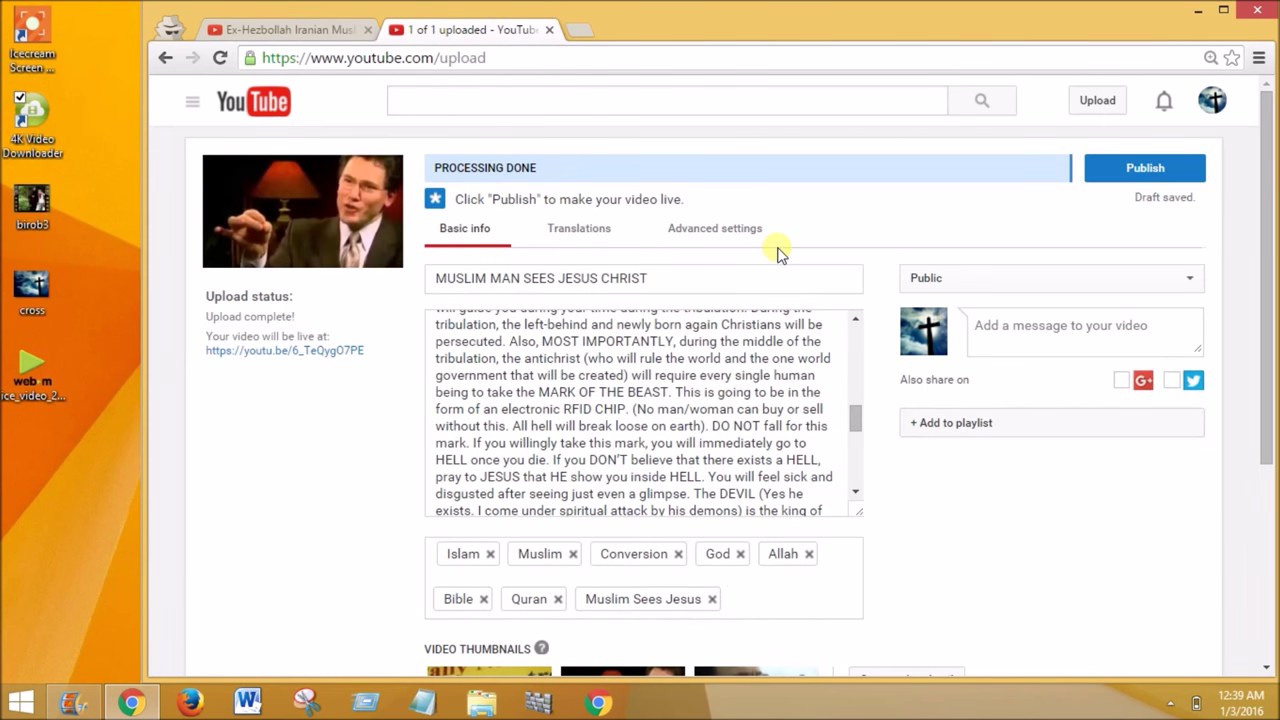
Step: Set the second auto-generated frame, the speaker beside a lamp, as the video thumbnail
scroll(778, 251, "down", 3)
left_click_drag(1265, 368, 1256, 260)
left_click(622, 561)
scroll(586, 557, "up", 2)
scroll(828, 468, "down", 3)
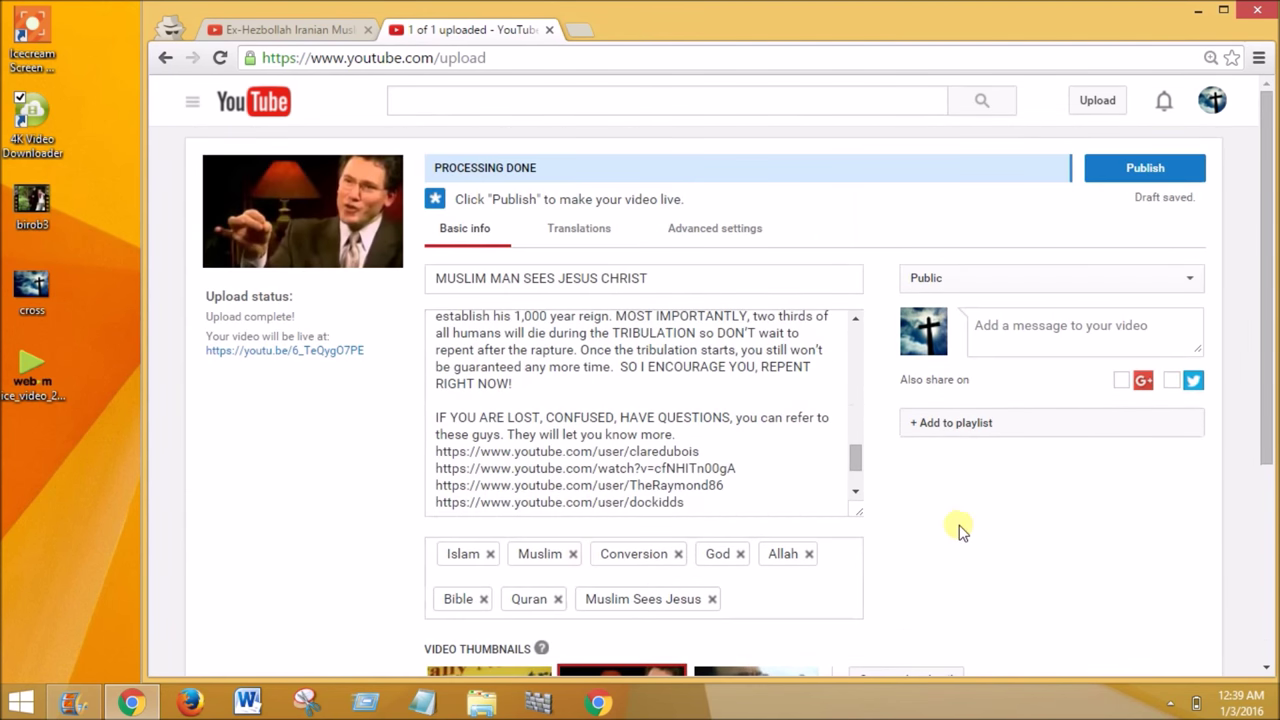
scroll(951, 531, "down", 3)
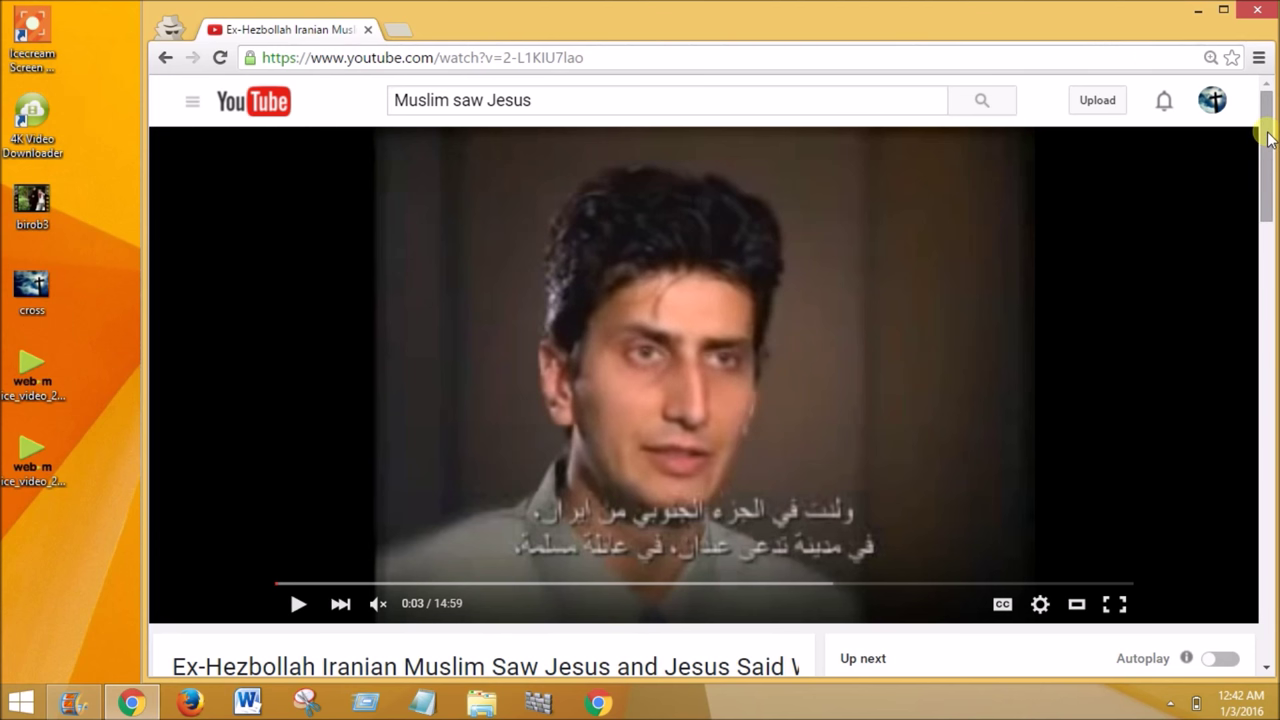
mouse_move(1268, 138)
left_mouse_down()
mouse_move(1270, 158)
mouse_move(1268, 144)
left_mouse_up()
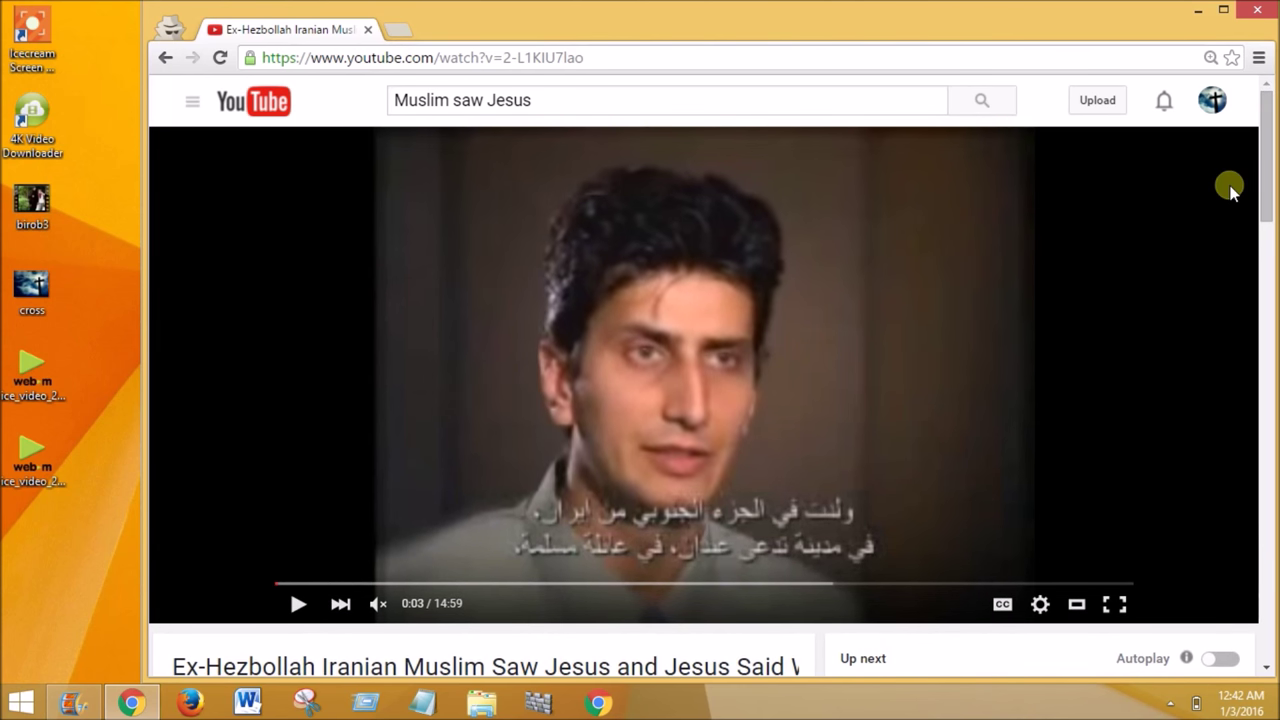